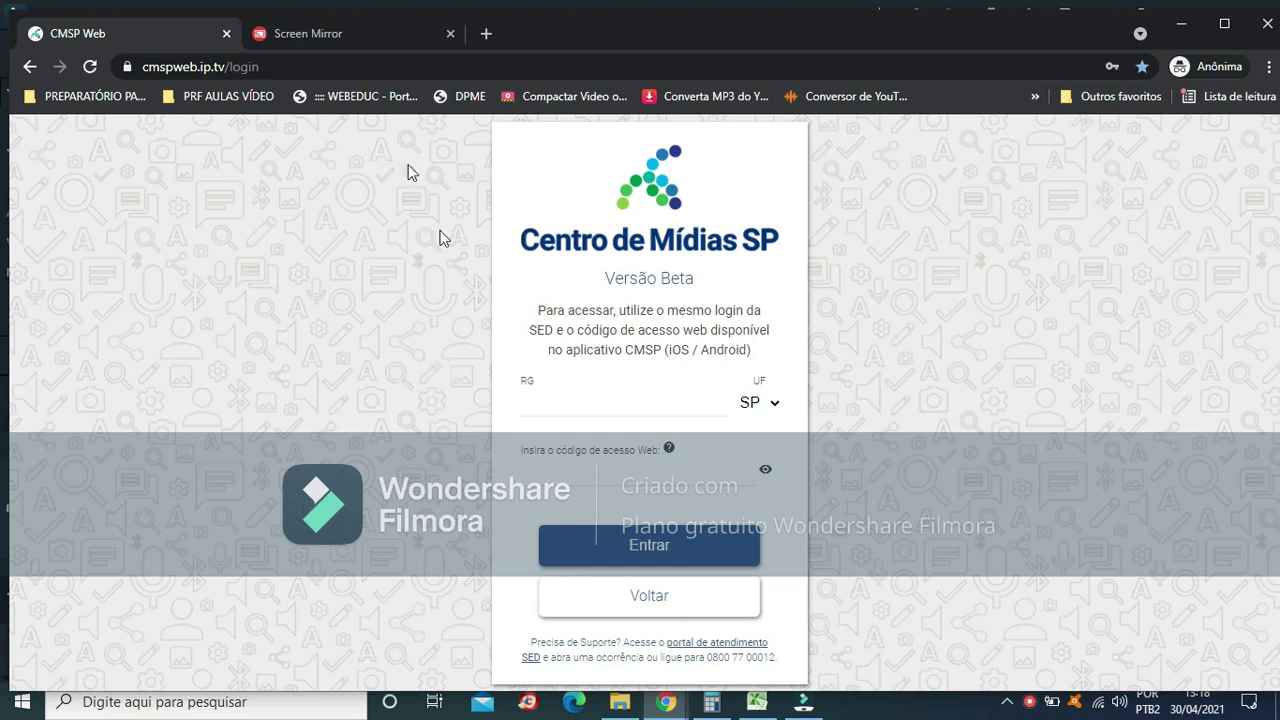
Log in to CMSP Web with the teacher's RG number, correcting a mistyped digit
click(290, 65)
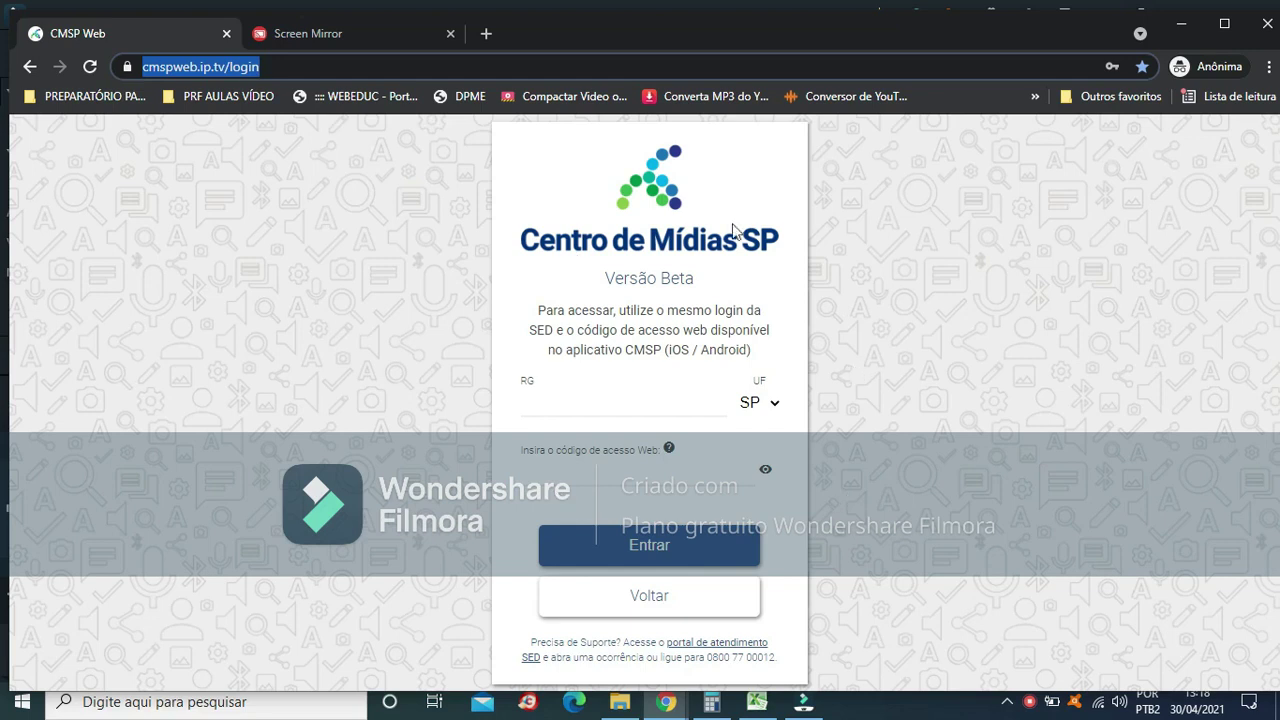
click(586, 403)
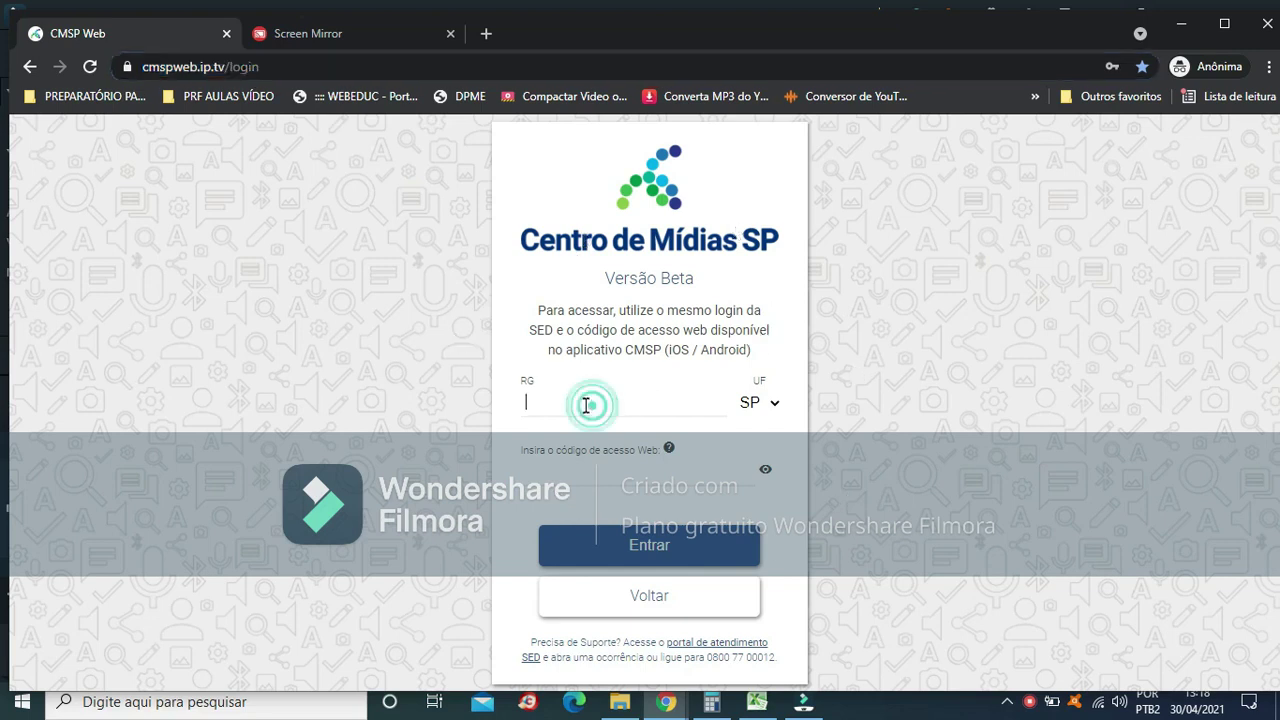
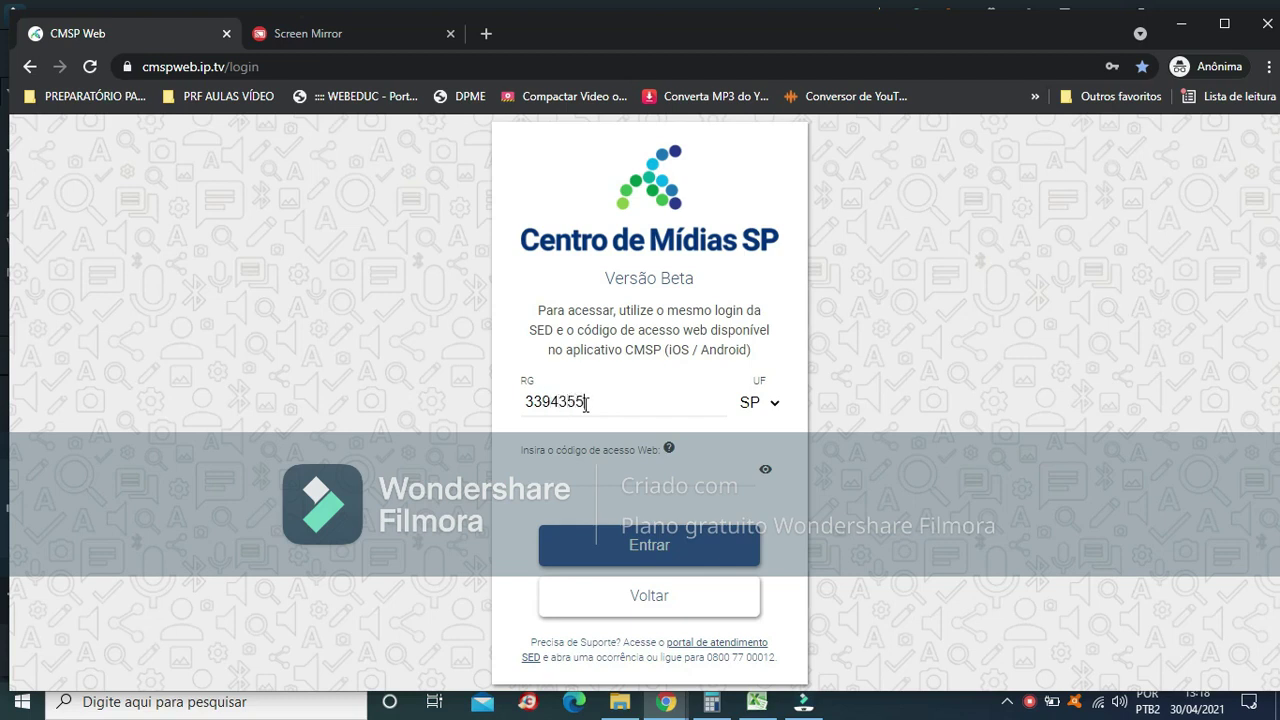
key(Return)
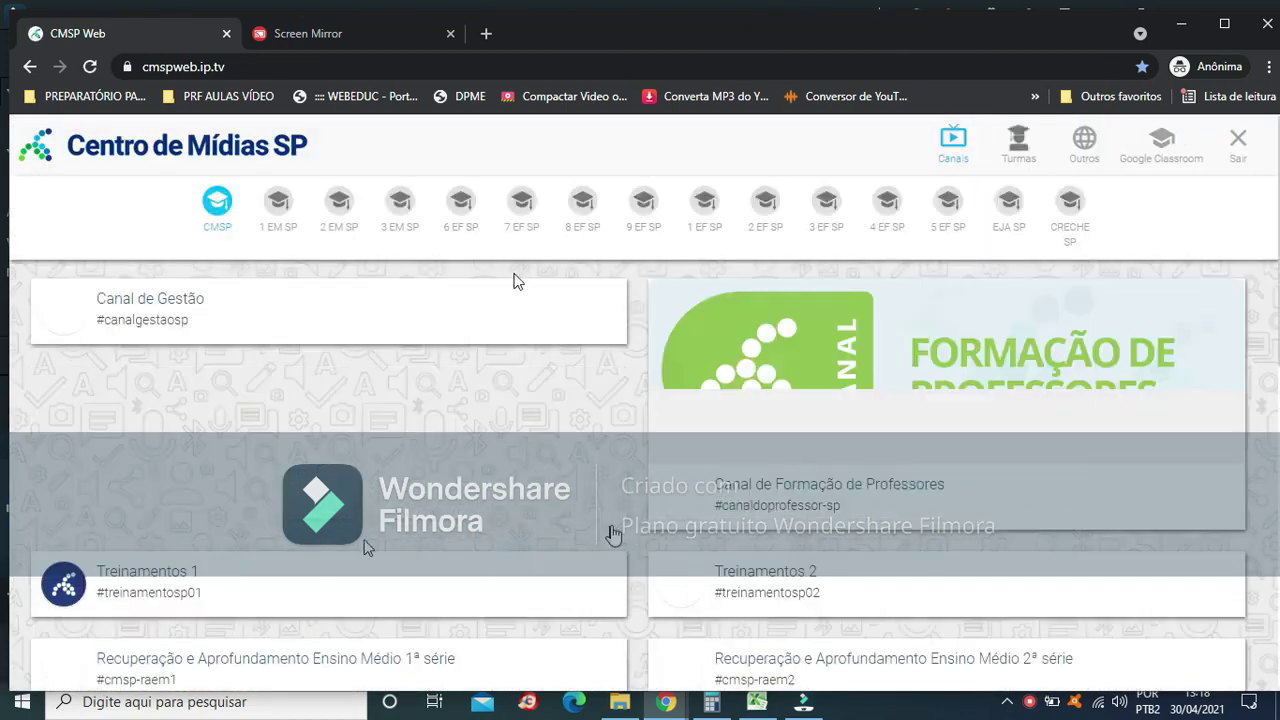
Open the '[turma] 7º a vital fogaca de a' class from Turmas and bring up a chat participant's actions
click(1022, 155)
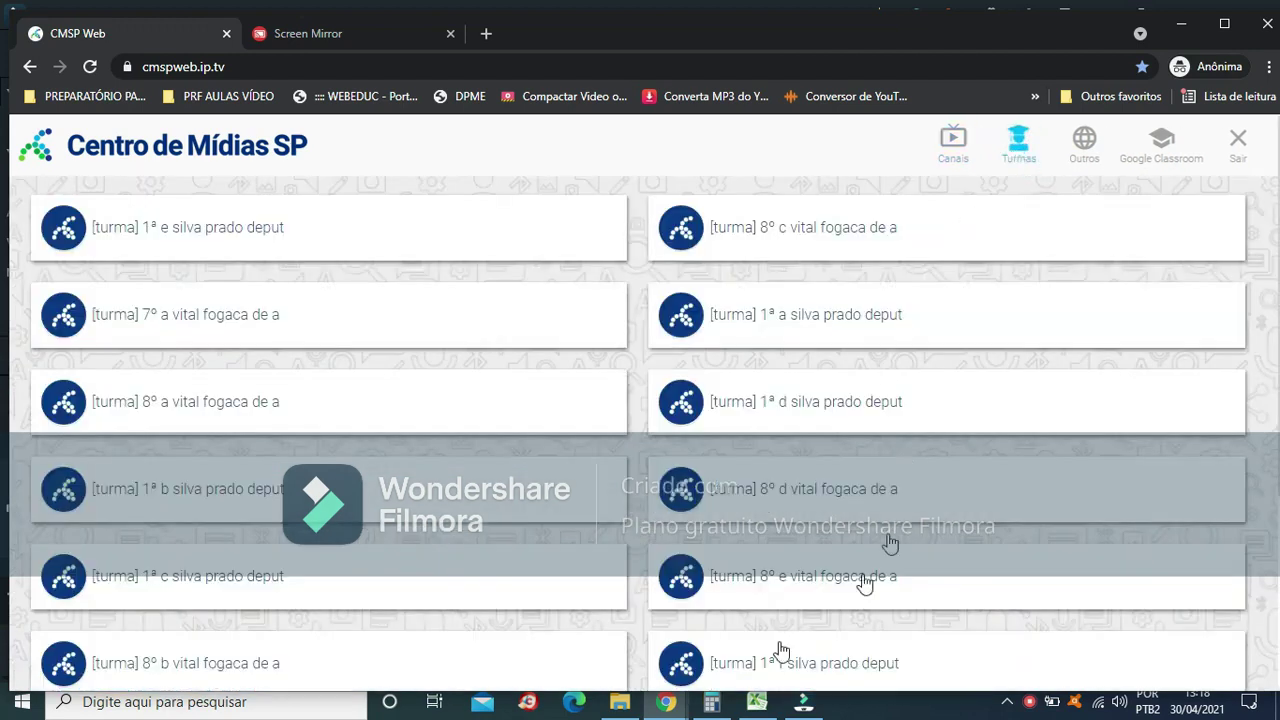
scroll(360, 543, down, 1)
scroll(360, 543, up, 1)
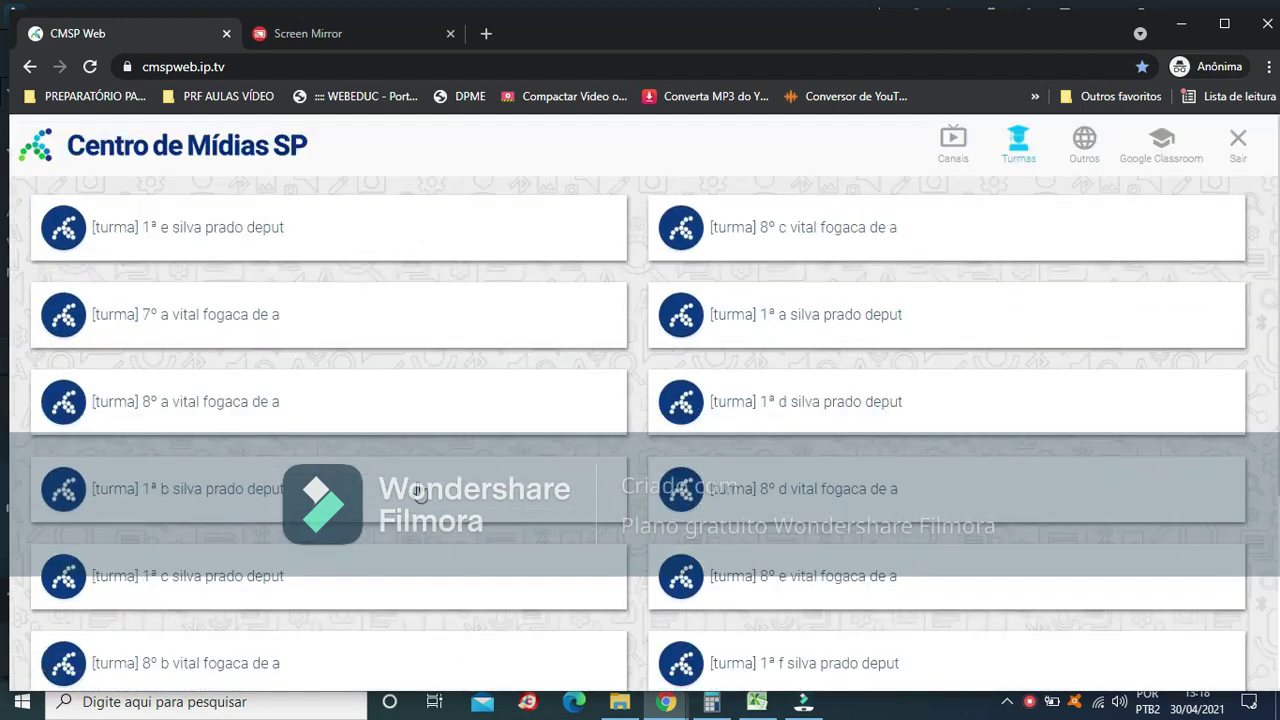
click(225, 312)
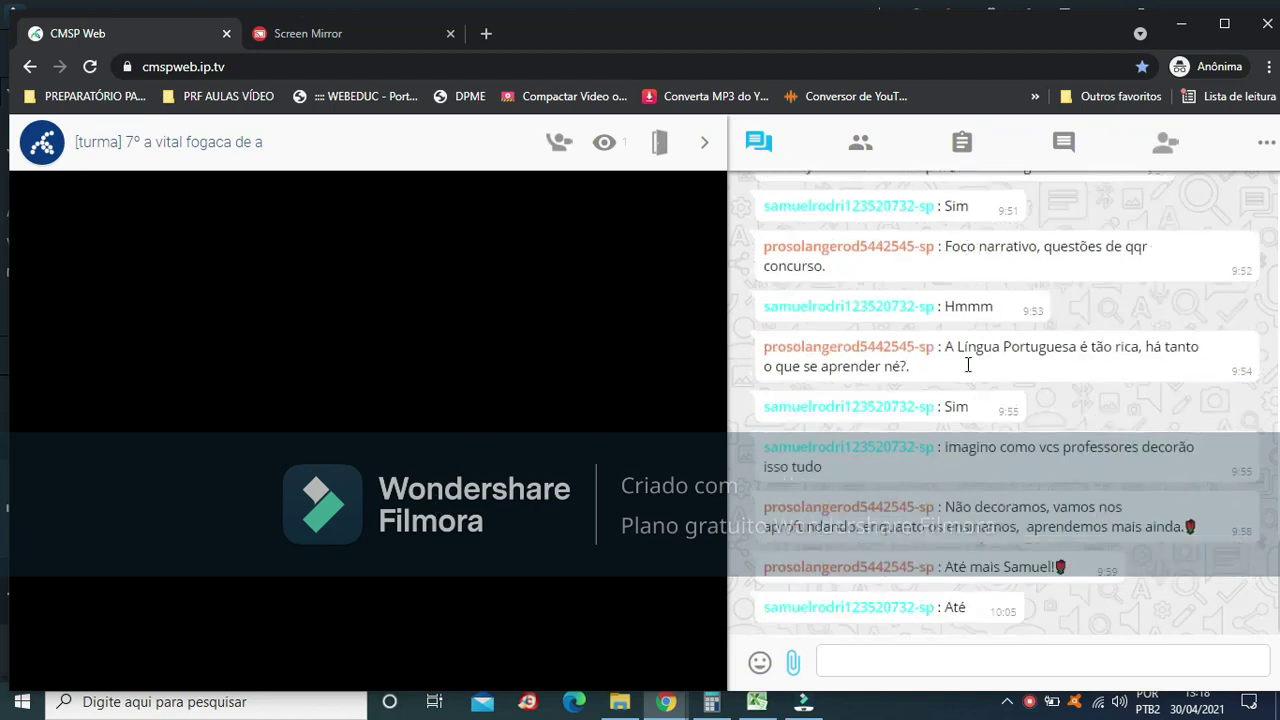
scroll(968, 372, up, 1)
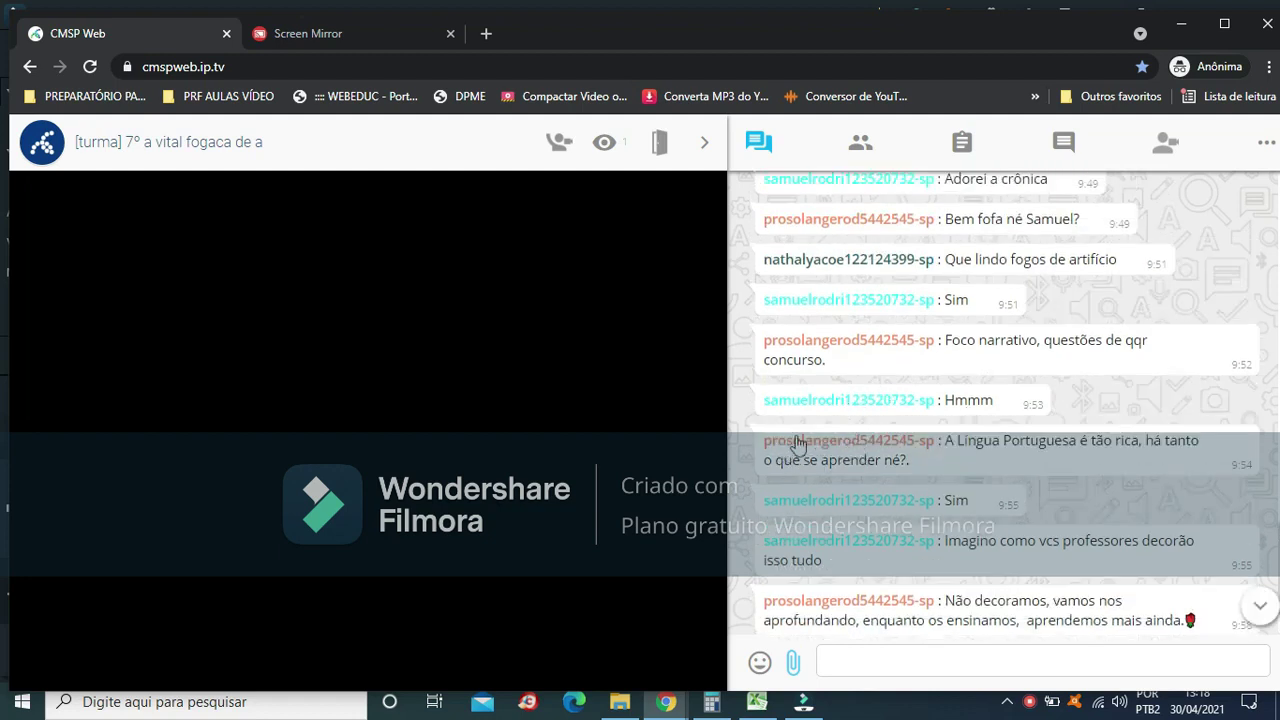
click(797, 444)
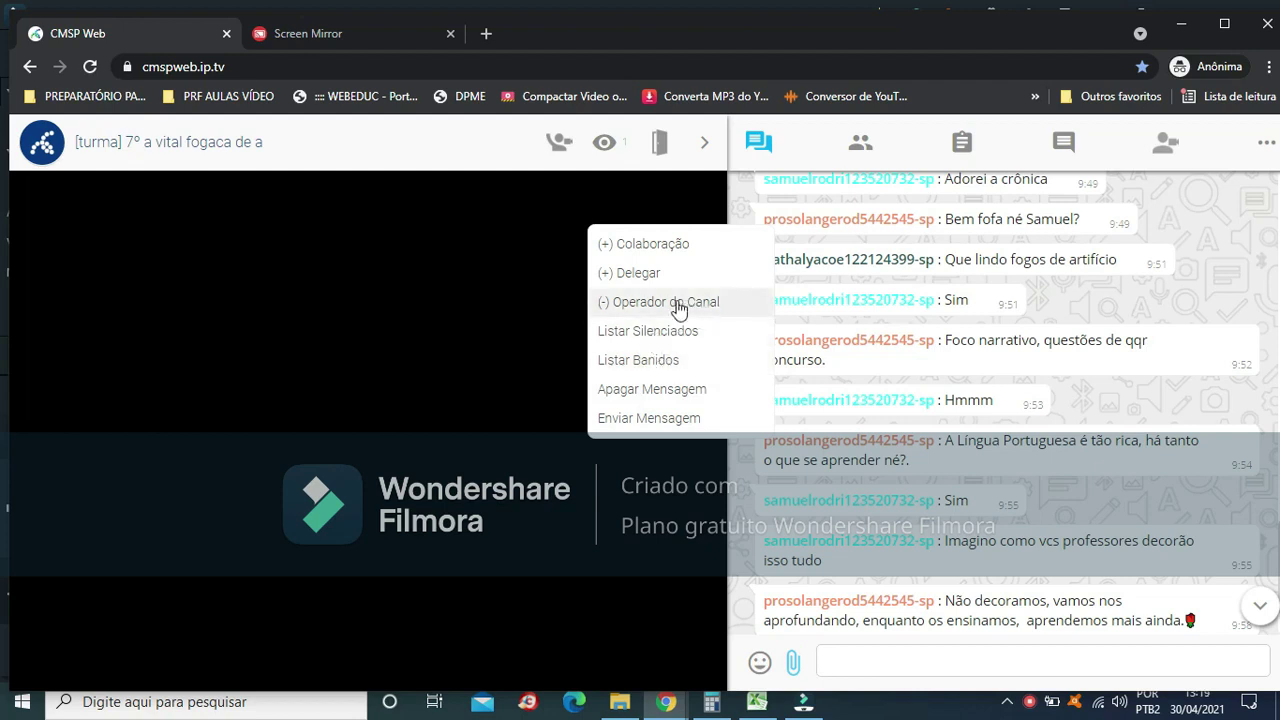
click(665, 301)
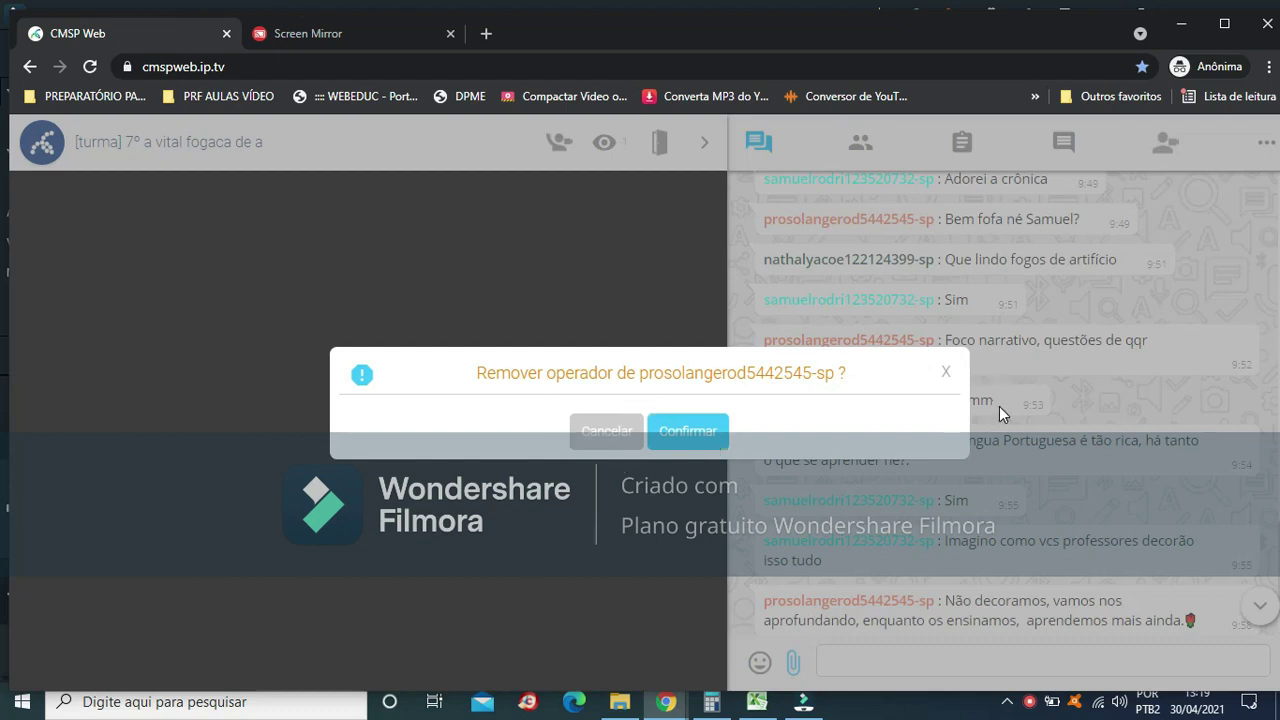
click(946, 371)
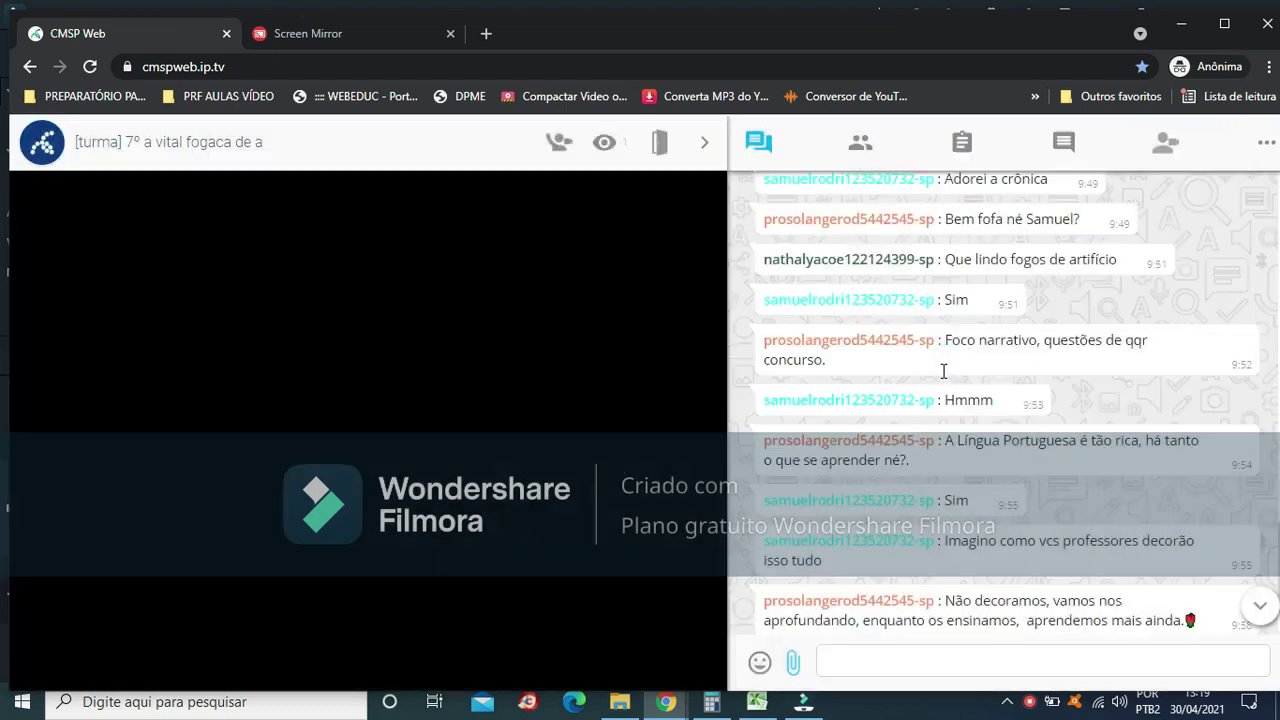
click(788, 343)
click(790, 300)
click(700, 134)
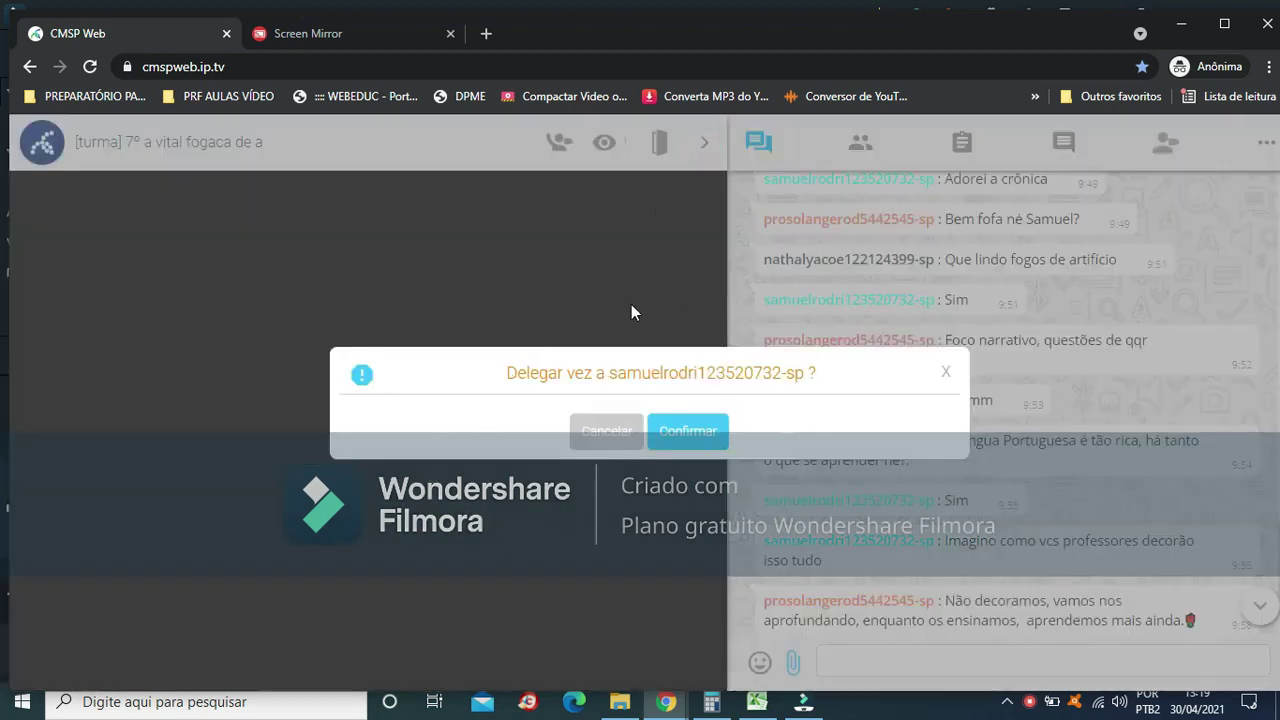
click(948, 372)
click(790, 262)
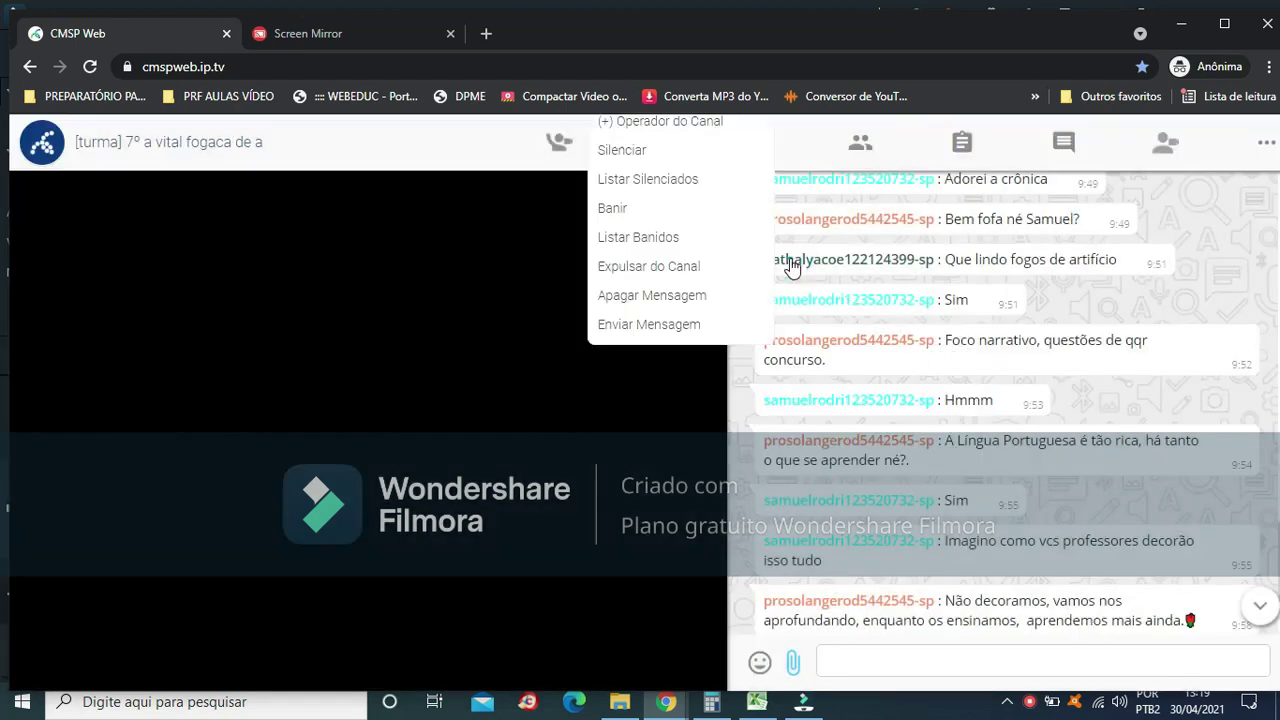
click(898, 440)
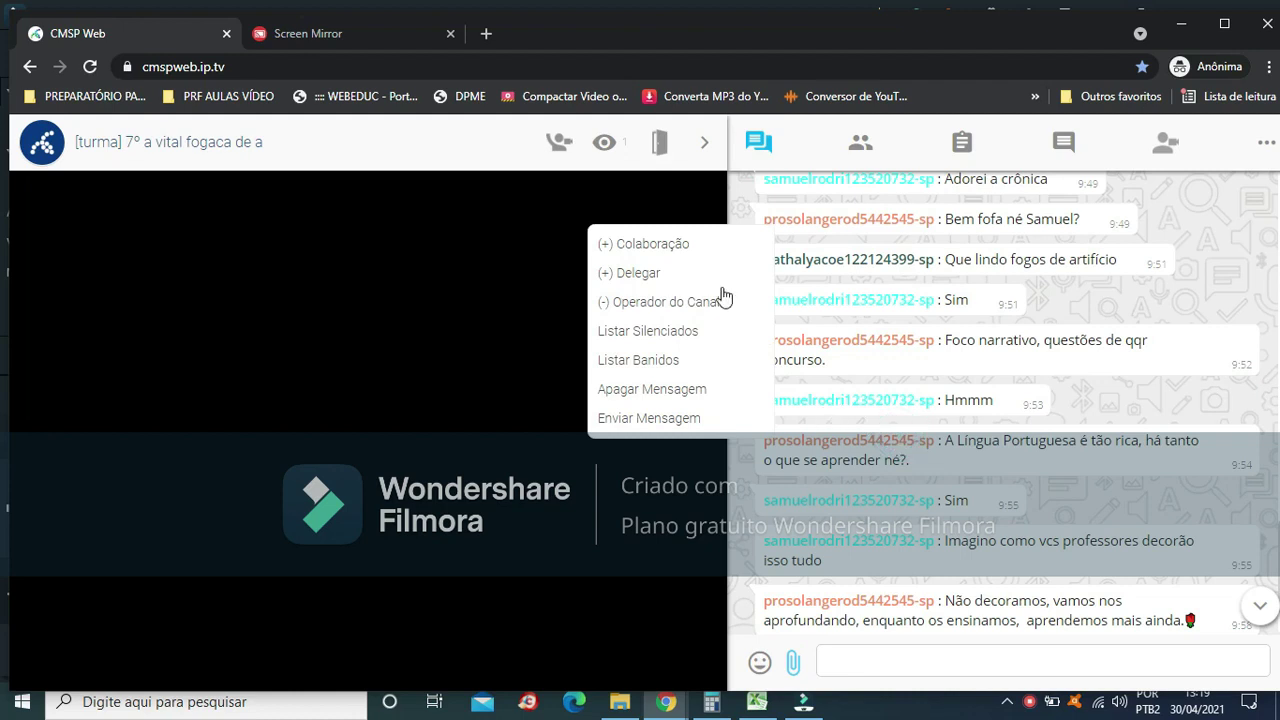
click(664, 274)
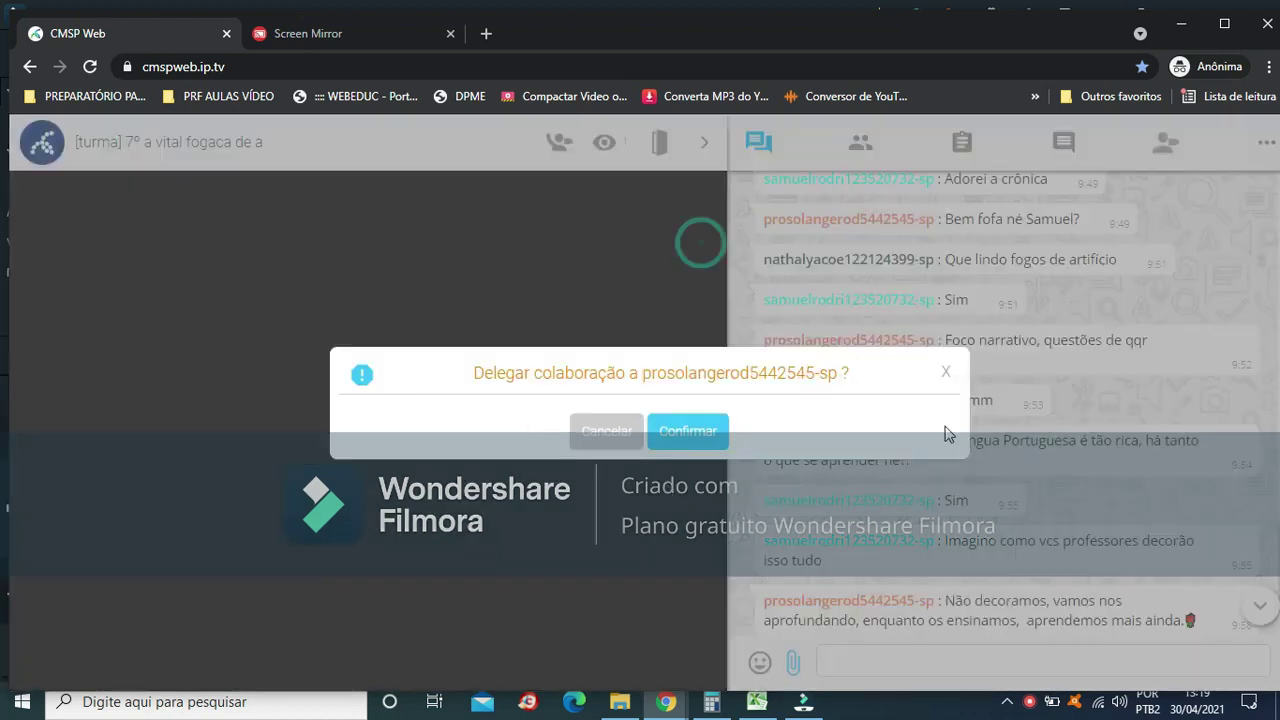
click(946, 372)
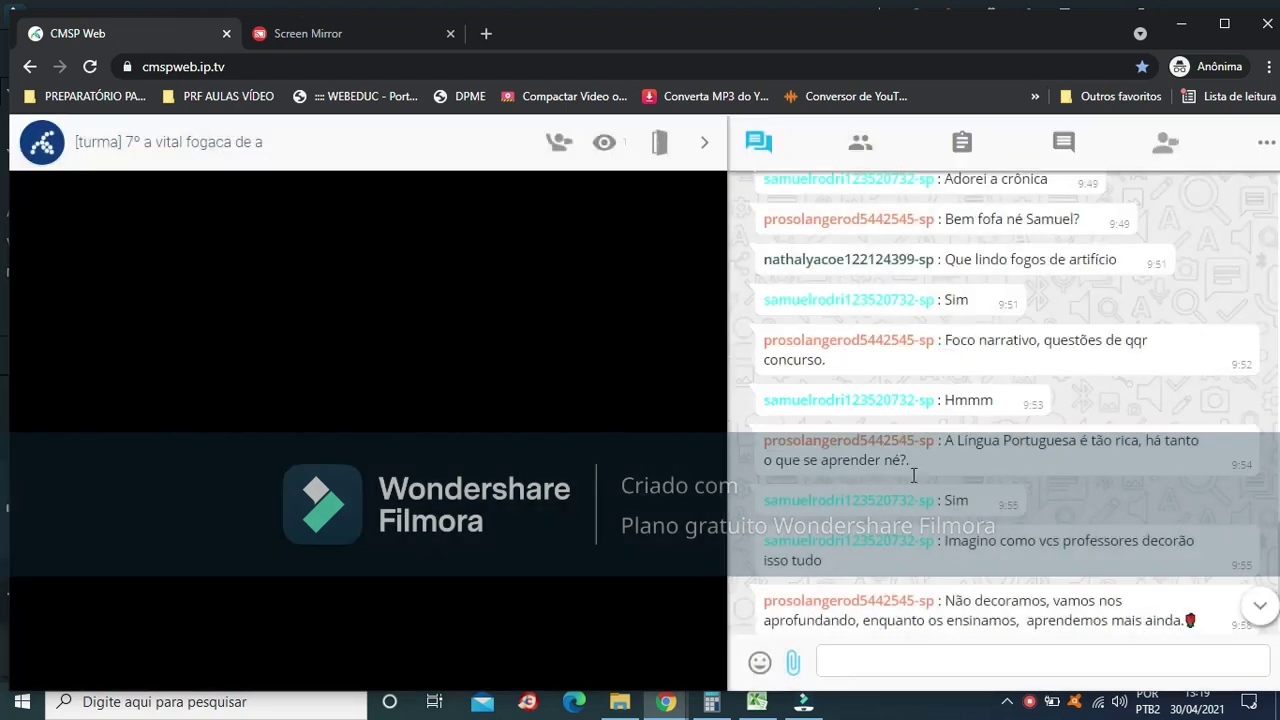
scroll(966, 507, up, 1)
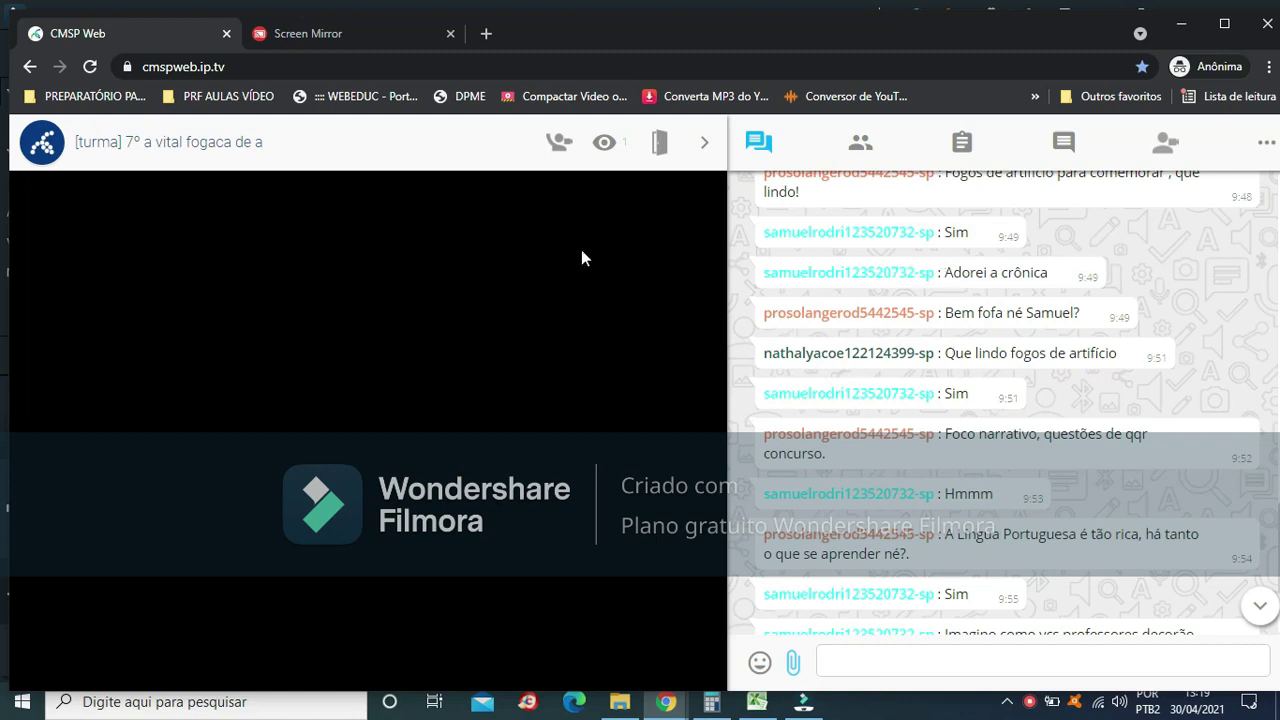
Start the class broadcast, allow microphone and camera access, then switch the webcam off
click(560, 144)
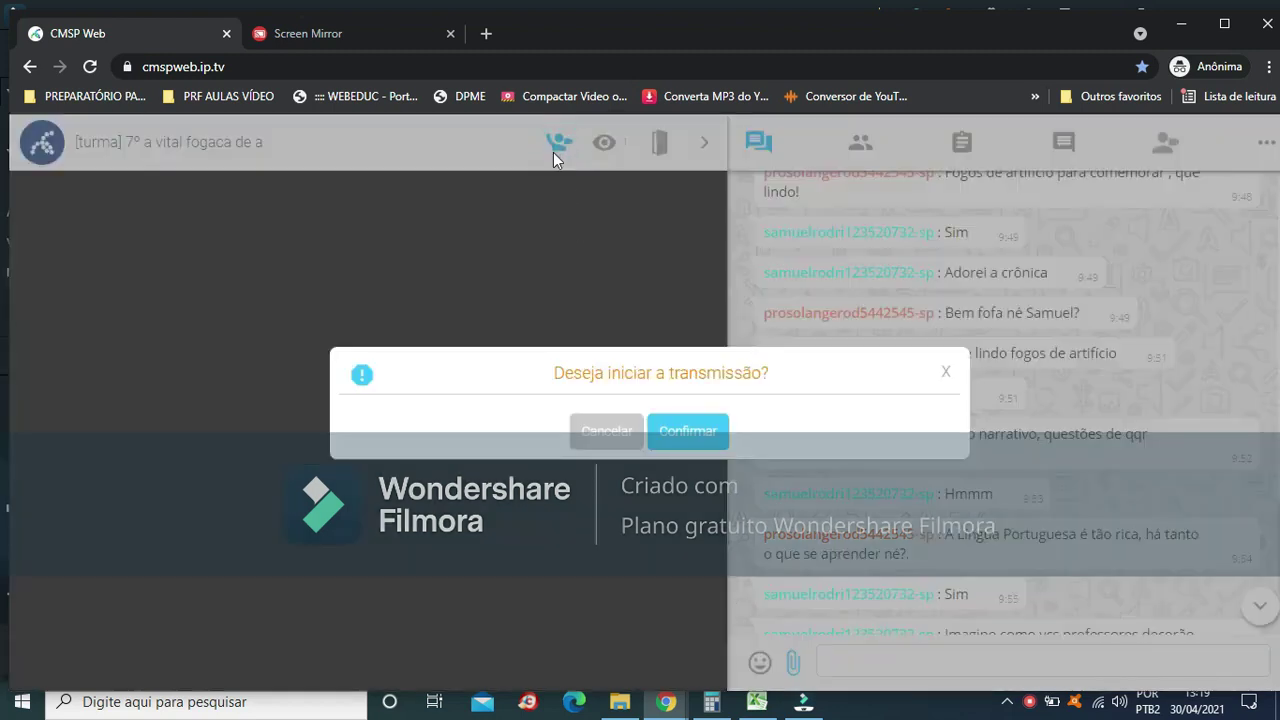
click(687, 433)
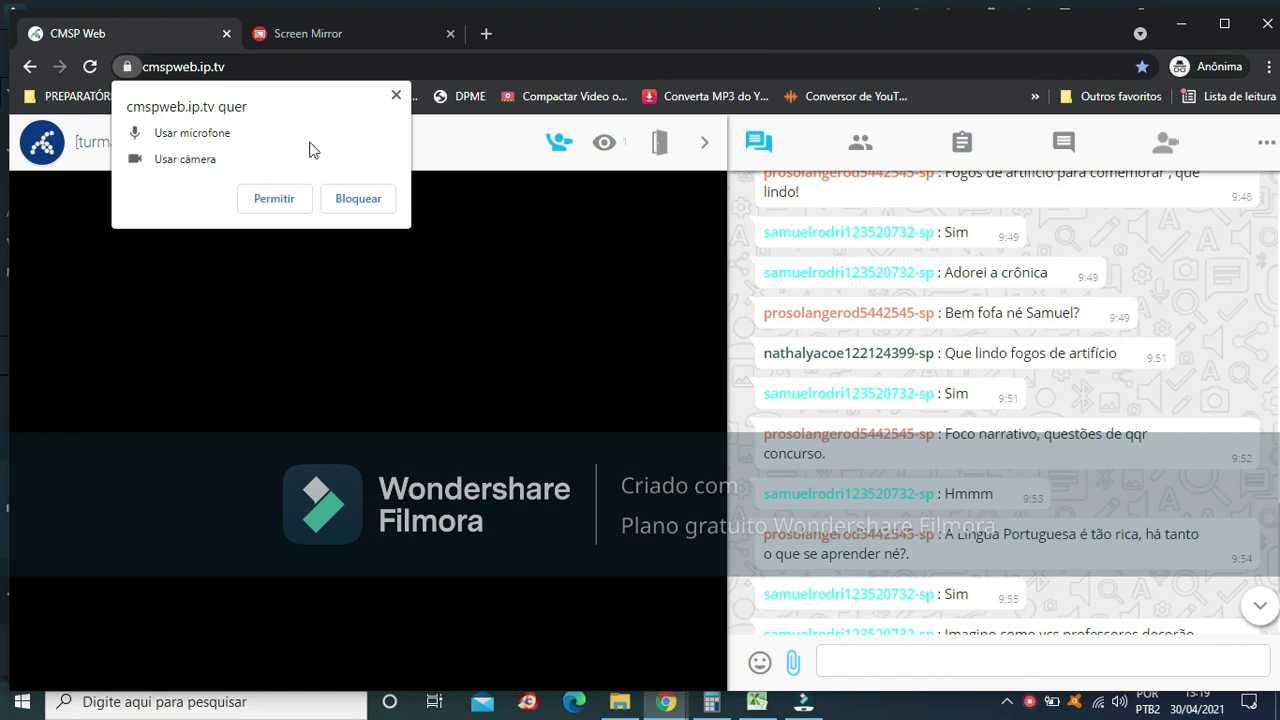
click(285, 195)
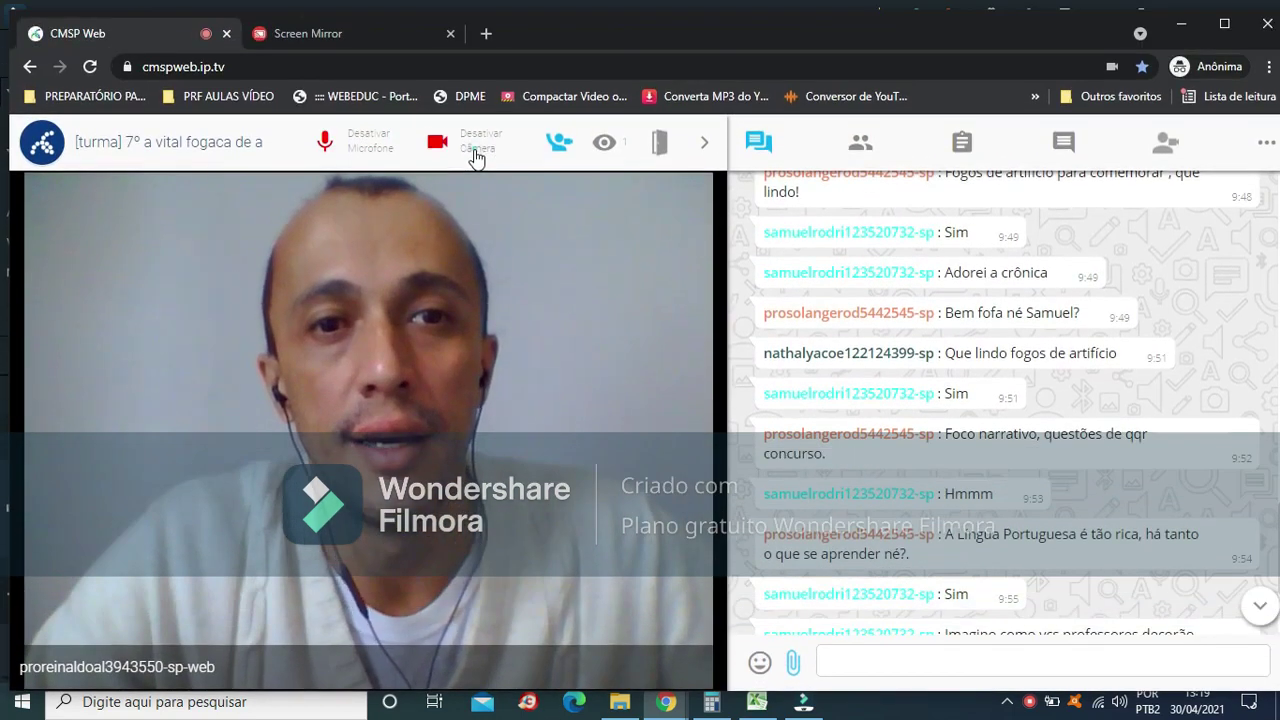
click(475, 152)
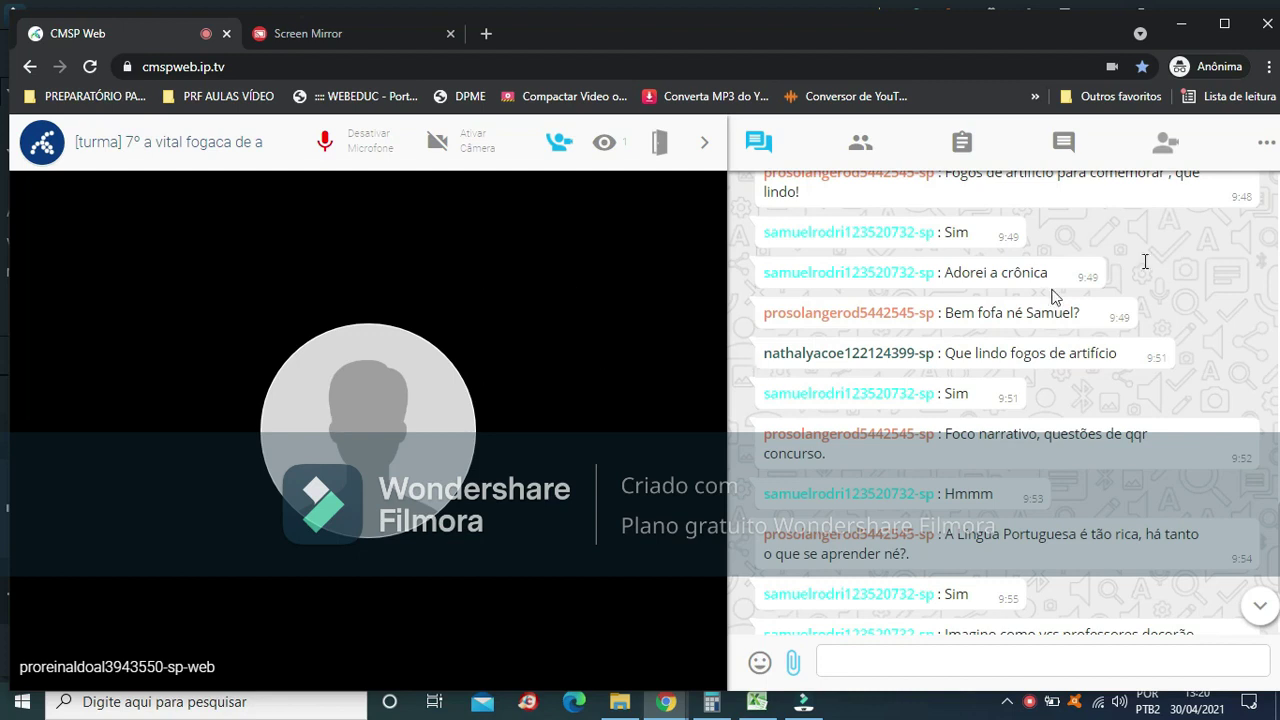
Share the entire screen (Tela cheia) through Compartilhar Tela in the room's options menu
click(1266, 146)
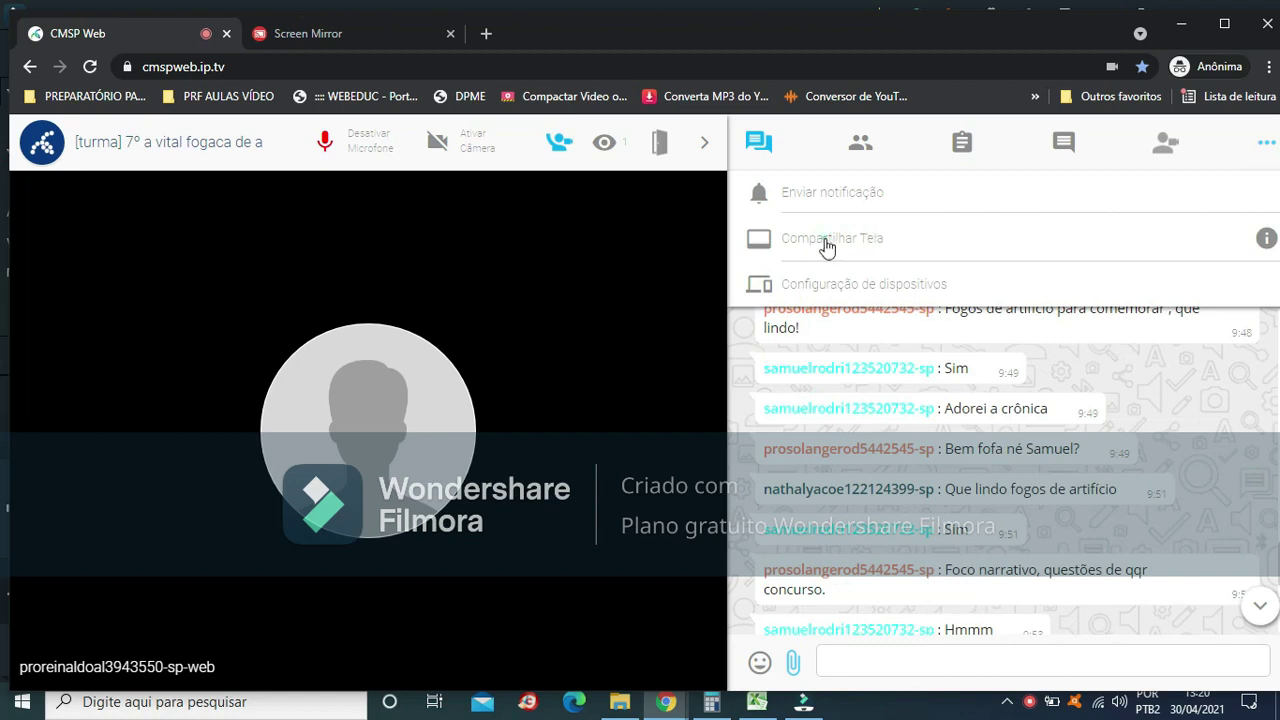
click(829, 249)
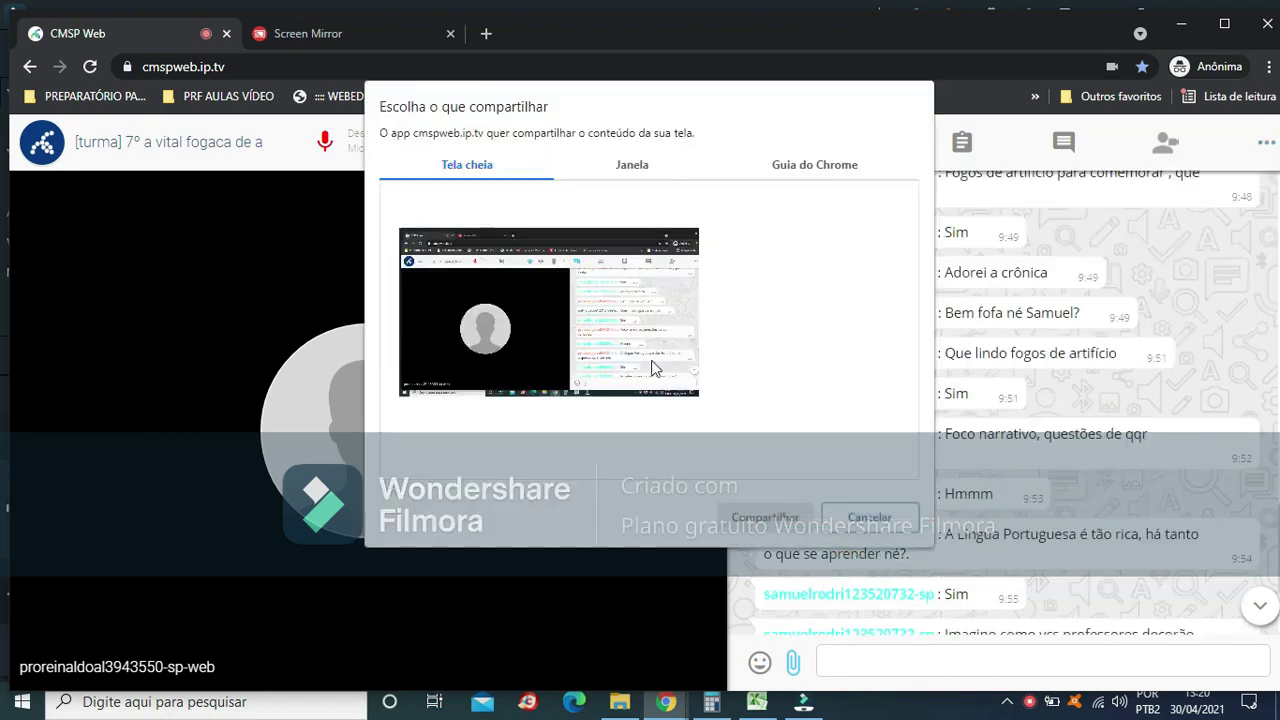
click(570, 333)
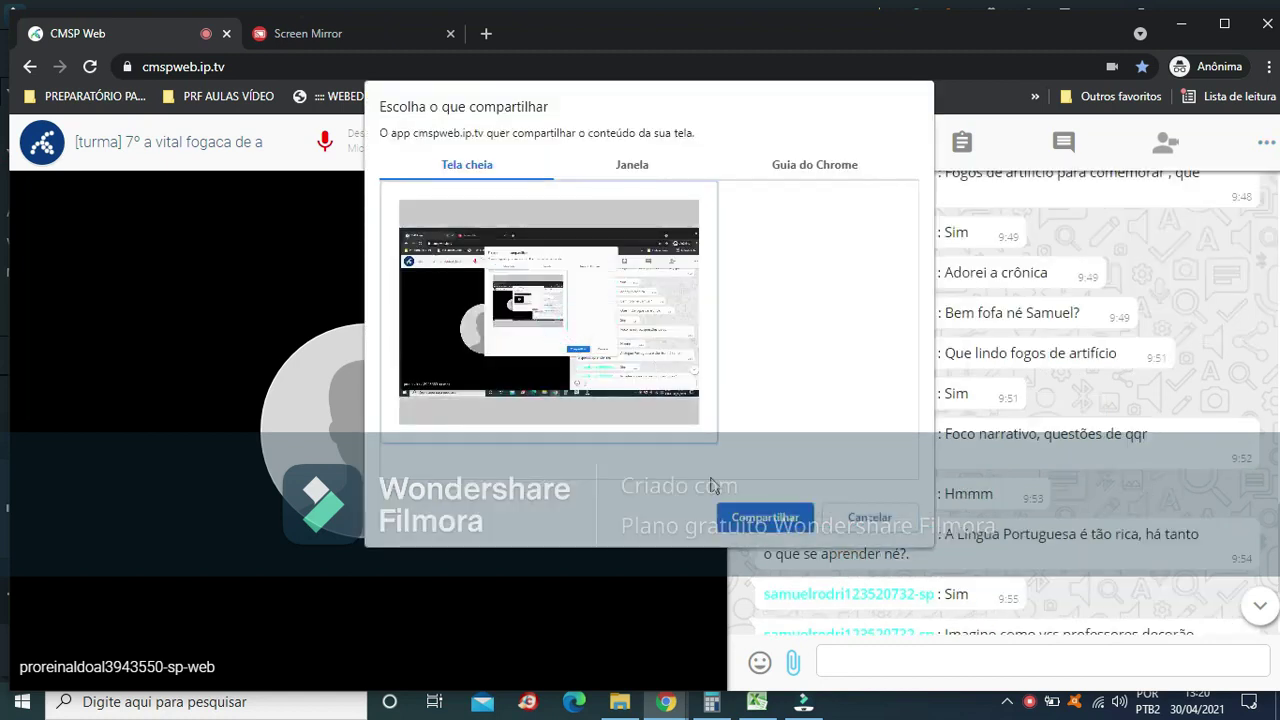
click(760, 518)
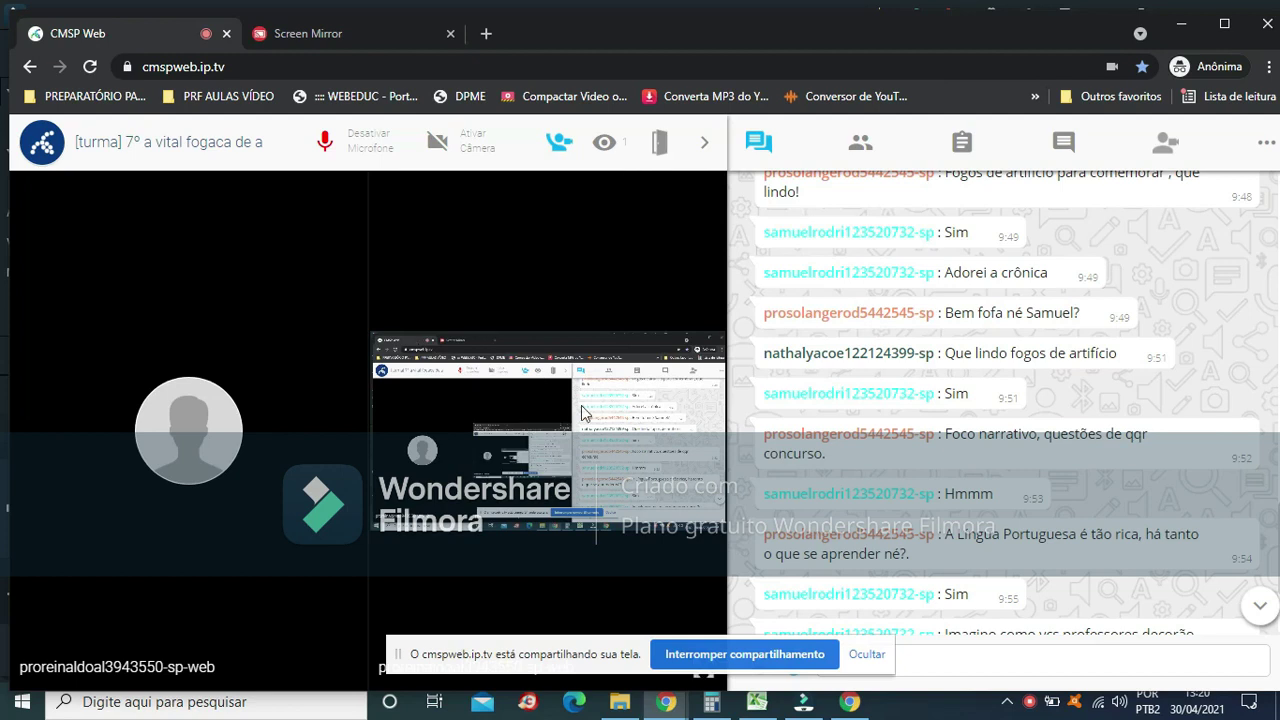
Open the Enviar notificação dialog from the room's options menu
click(1265, 145)
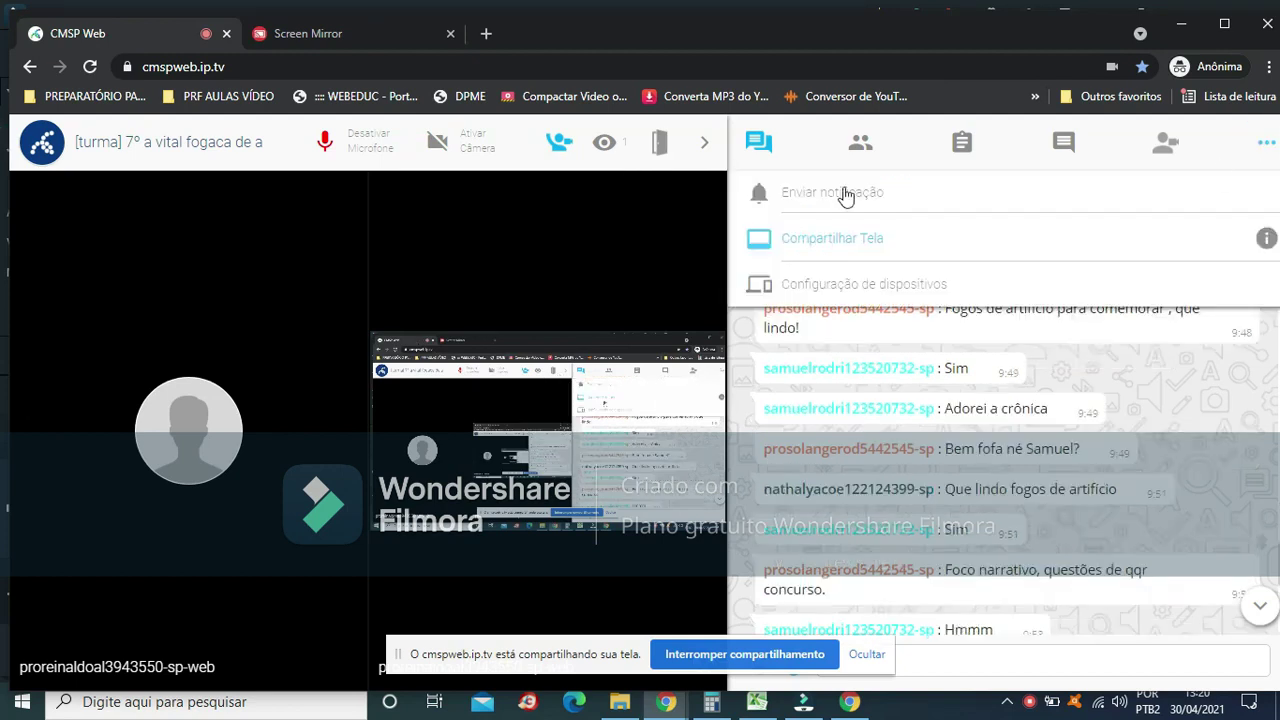
click(829, 192)
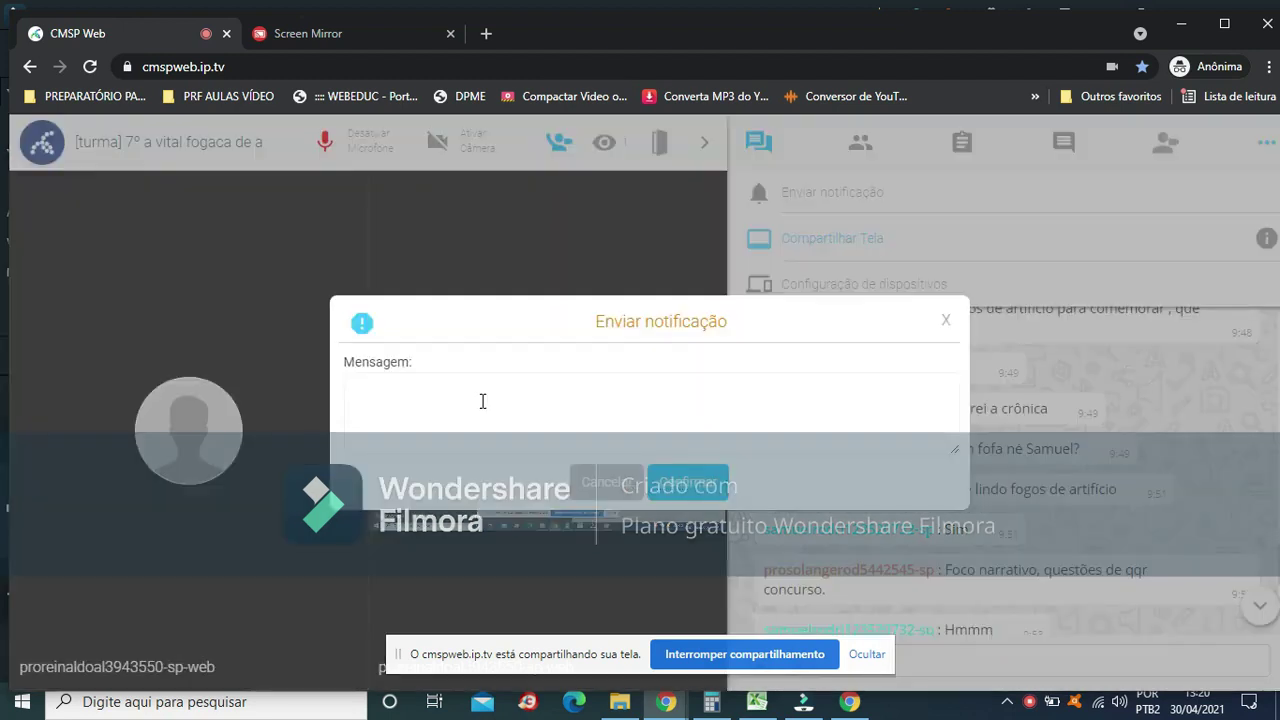
click(481, 399)
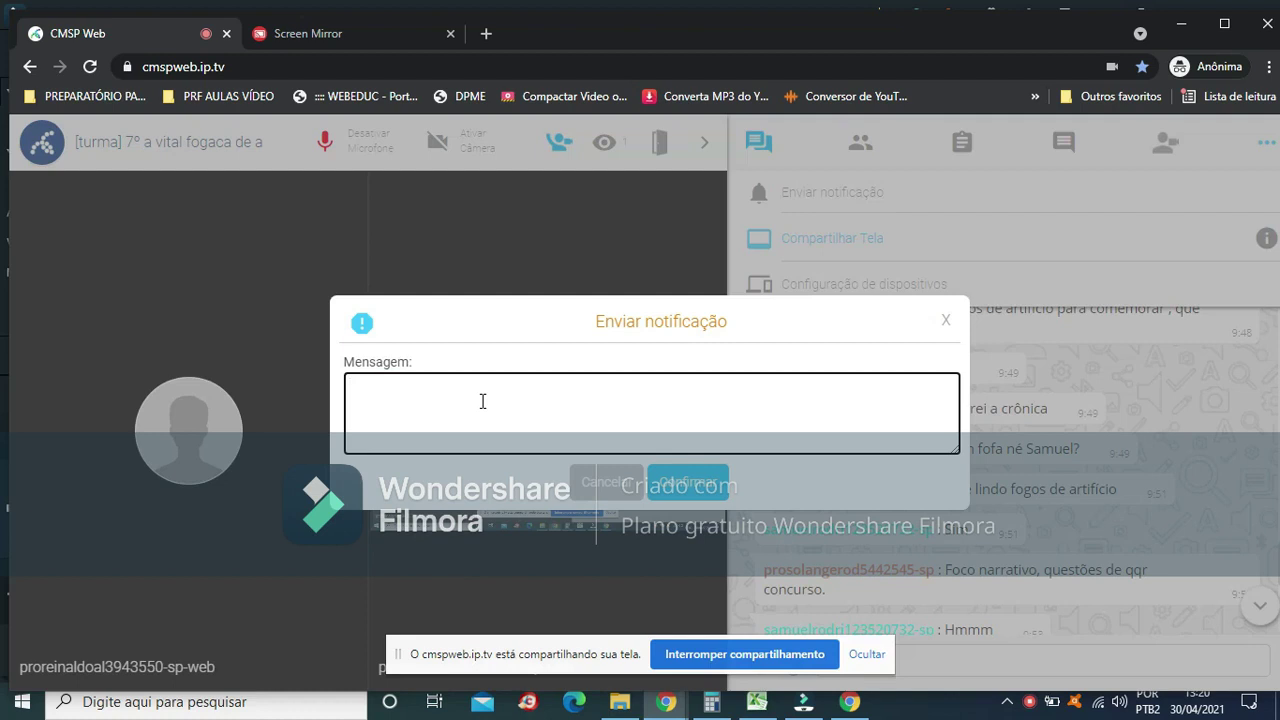
Write the notification message 'Alunos não esqueçam aula hoje a partir da 15:00', fixing typos
text(Alunos não esqueçam aula h0)
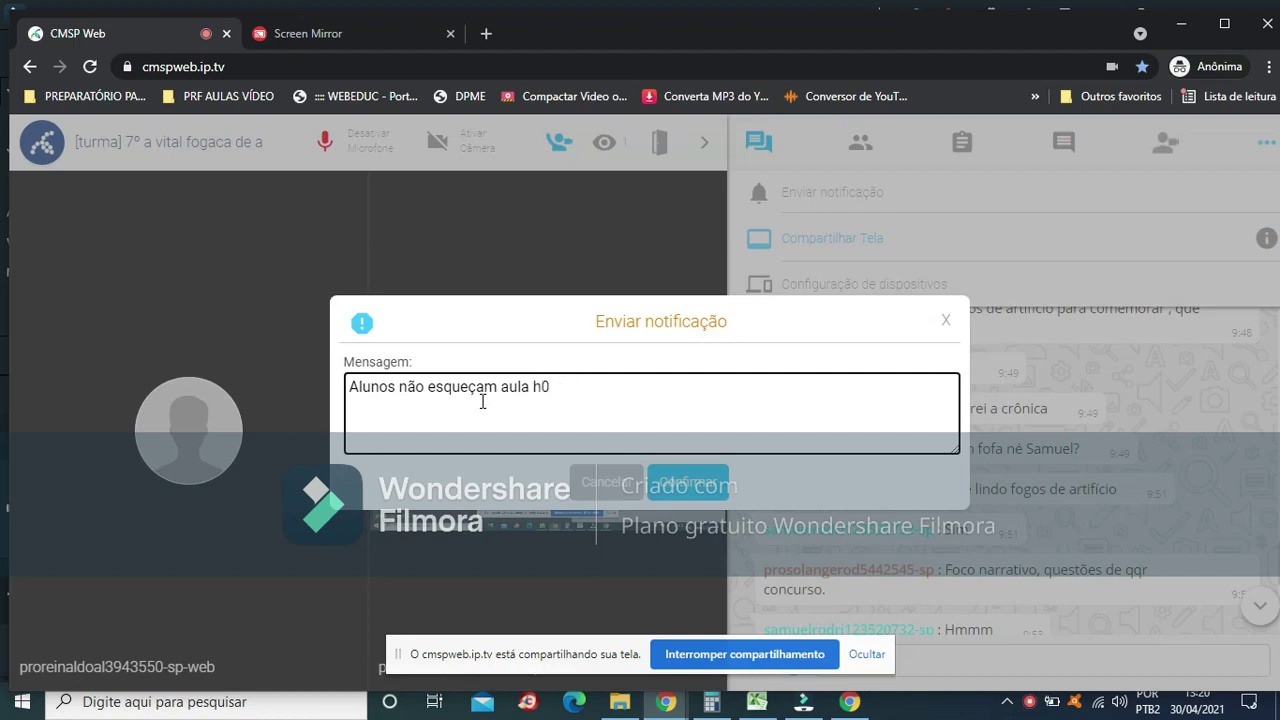
text(oje a part)
text(ir das )
text(13)
text(5 hs)
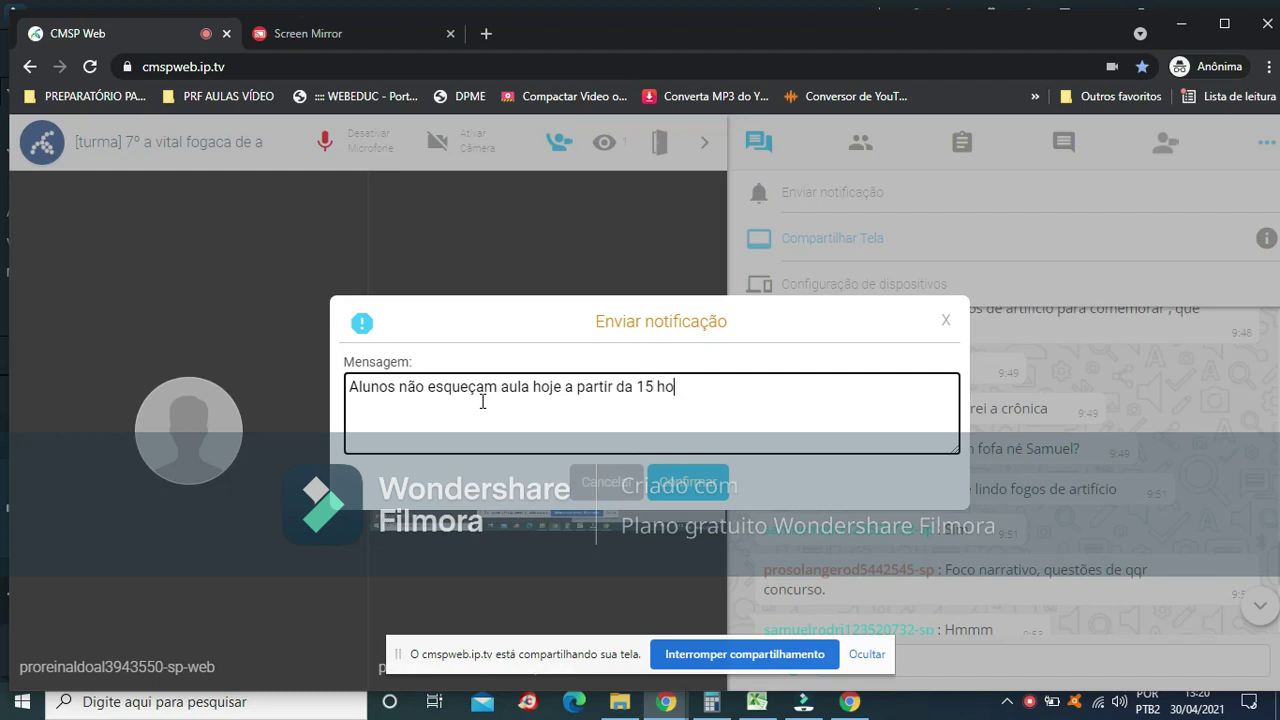
key(BackSpace)
key(BackSpace)
key(BackSpace)
text(:00)
click(705, 492)
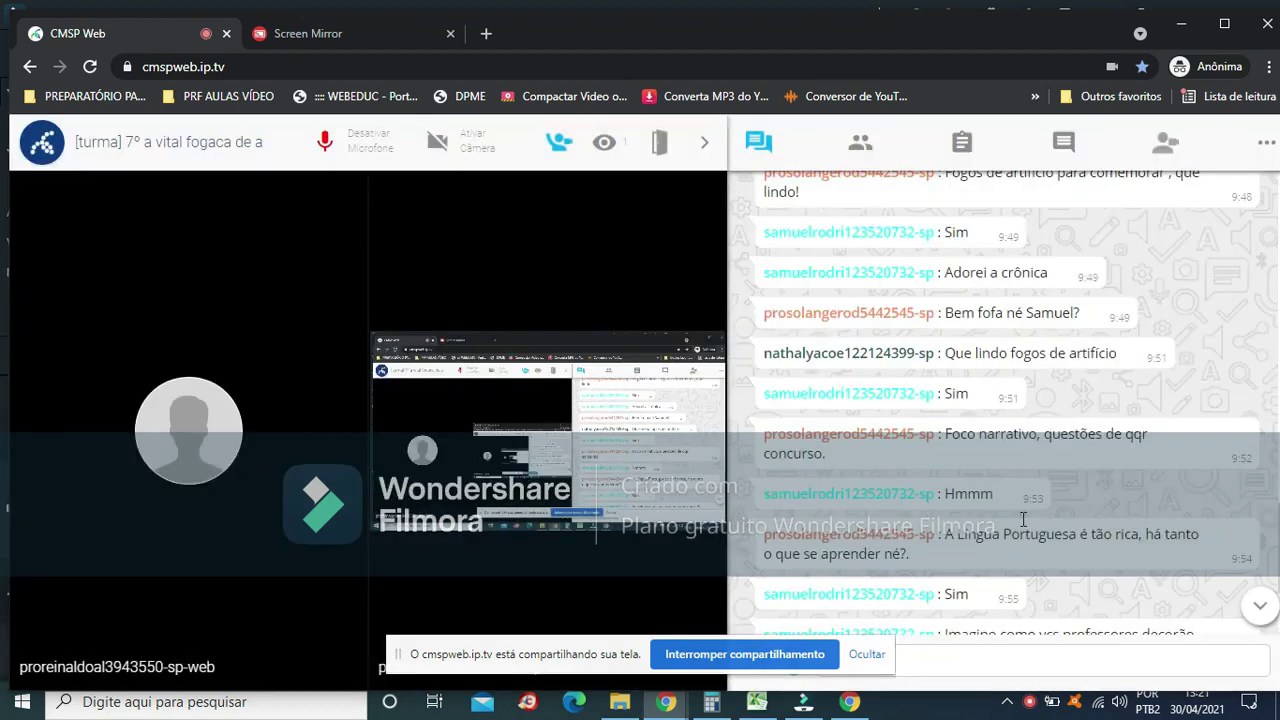
scroll(1024, 518, down, 3)
scroll(1024, 518, up, 10)
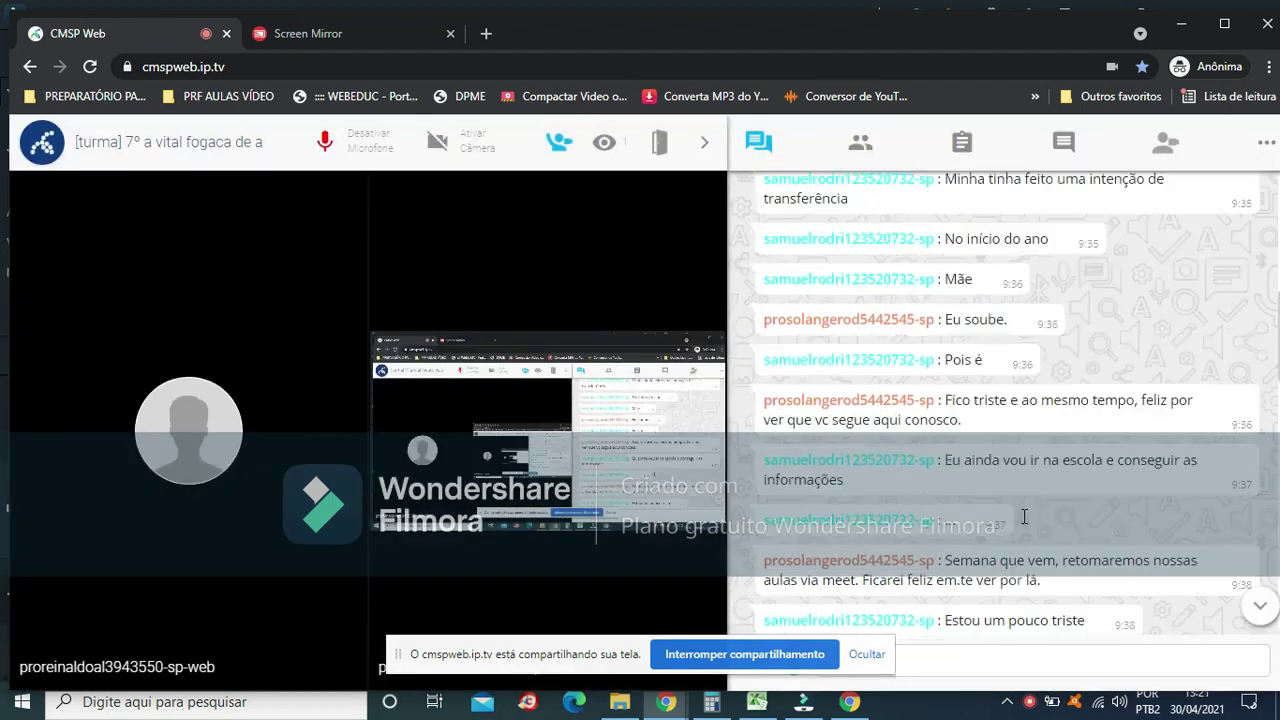
scroll(1011, 489, up, 2)
scroll(1203, 319, up, 2)
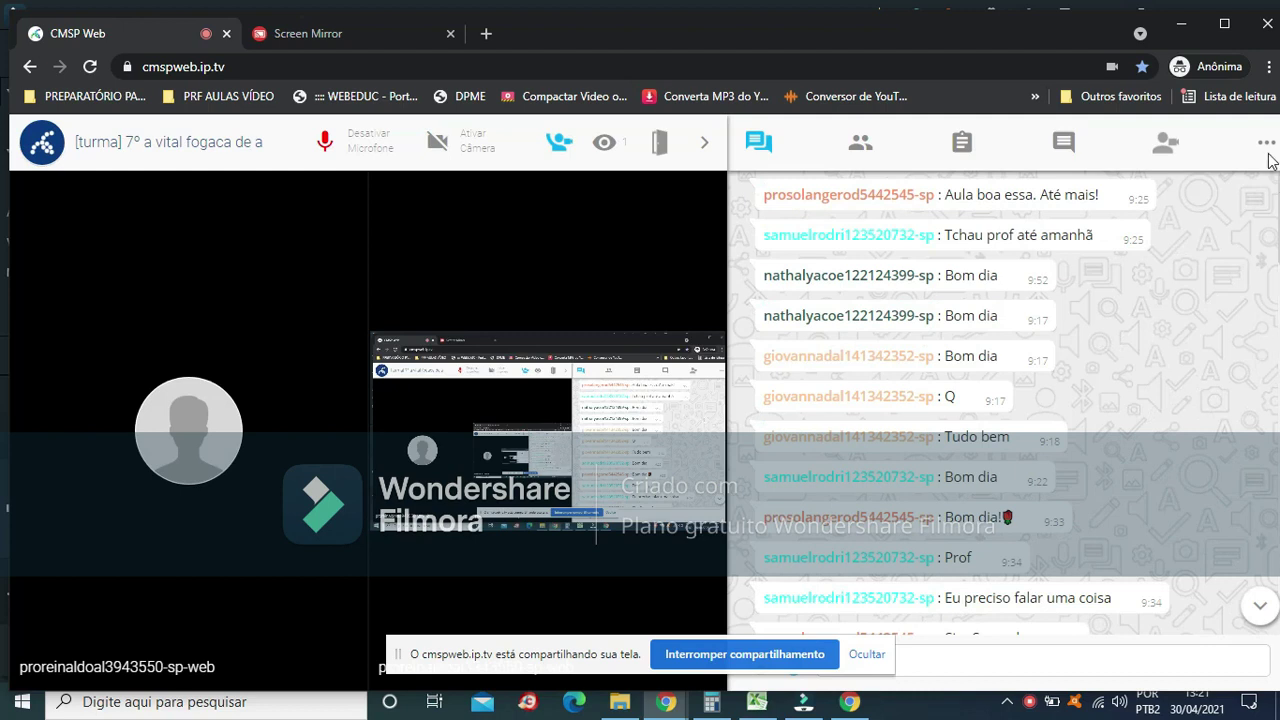
scroll(1037, 377, up, 3)
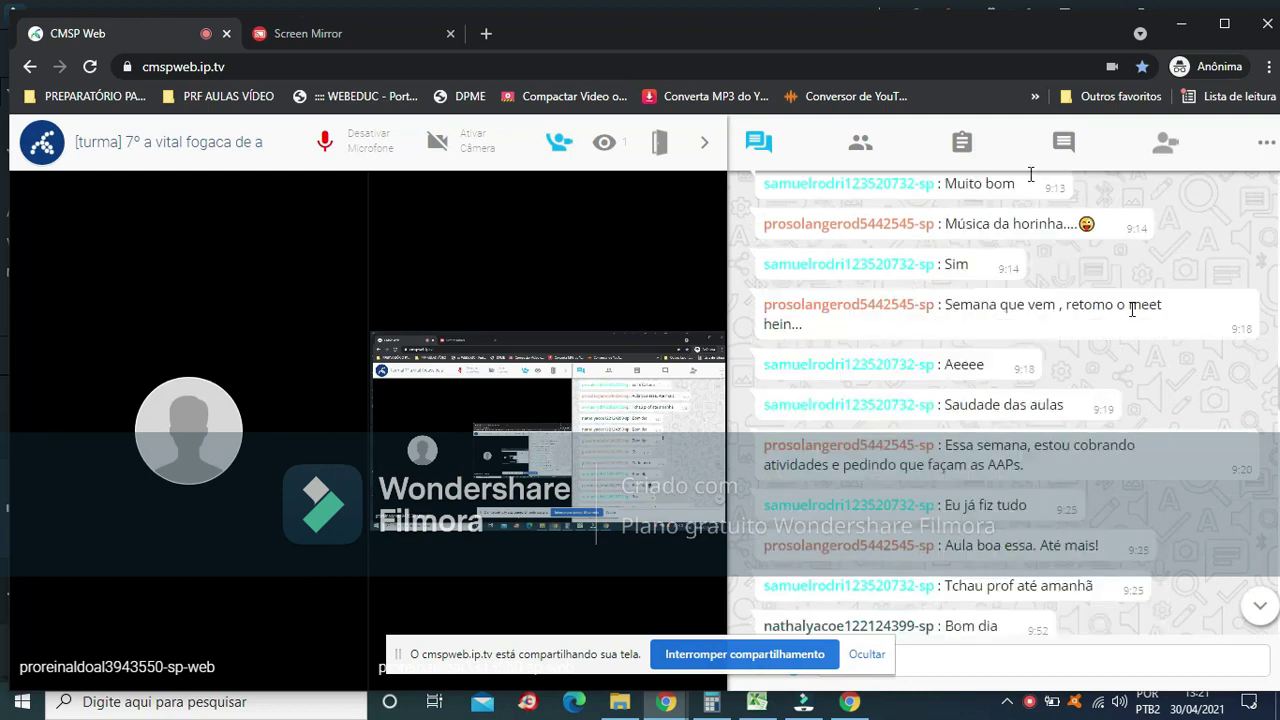
scroll(1132, 309, up, 5)
click(1266, 150)
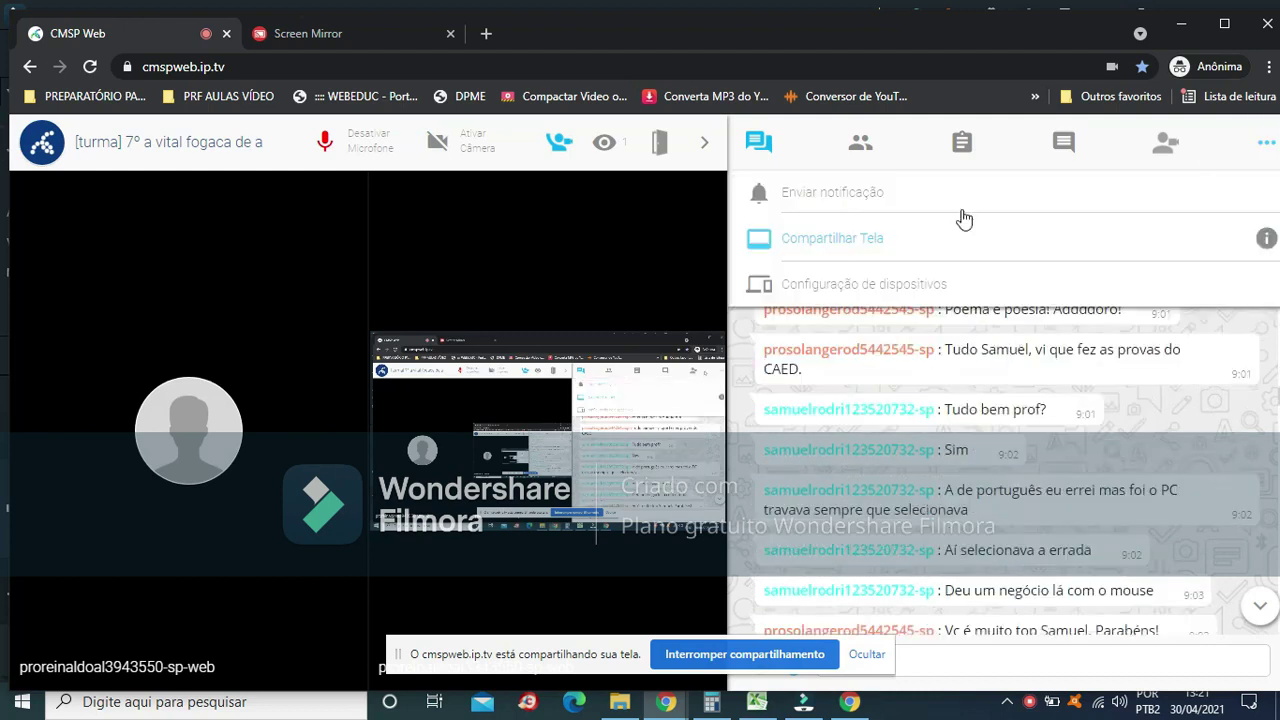
click(928, 198)
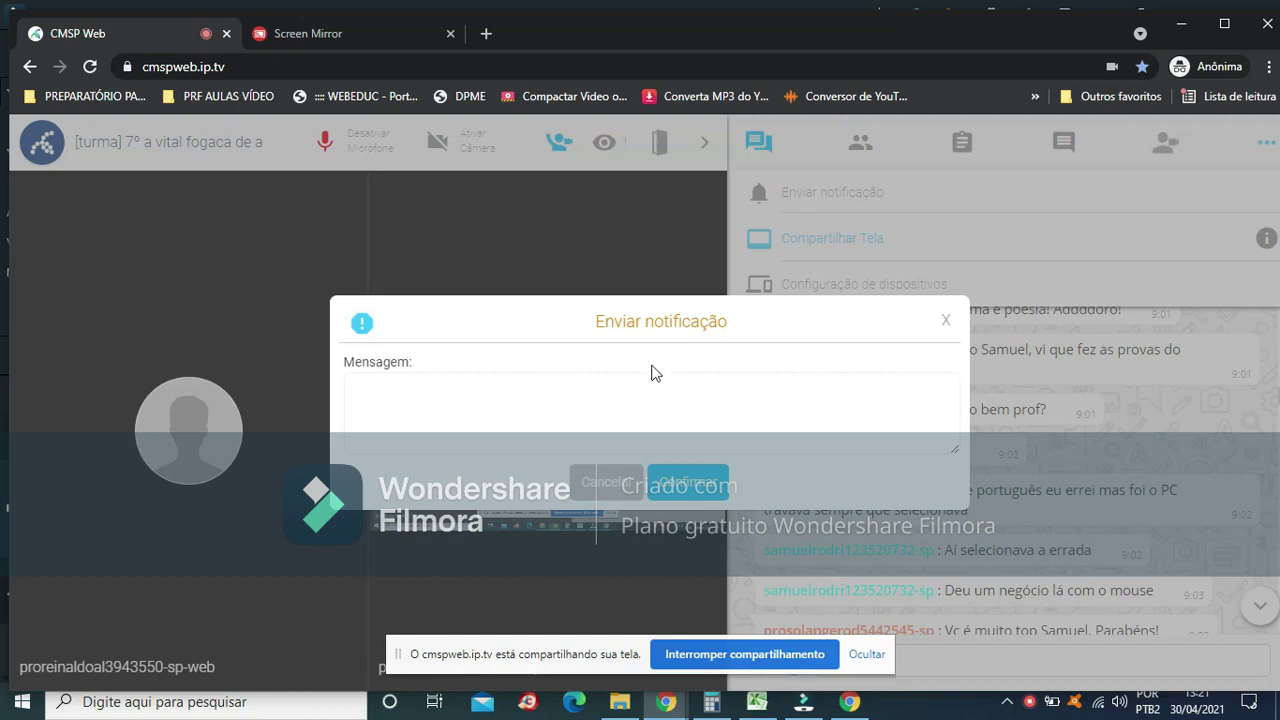
click(950, 323)
scroll(1000, 430, down, 10)
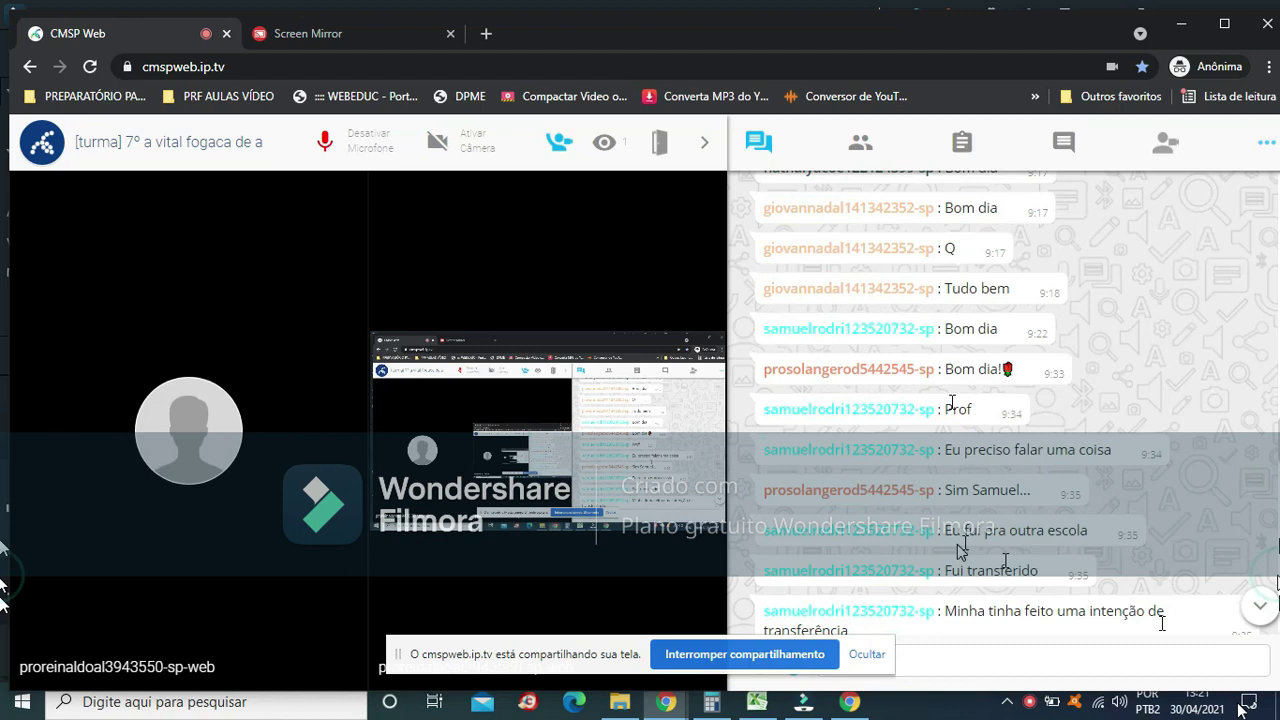
scroll(960, 550, down, 10)
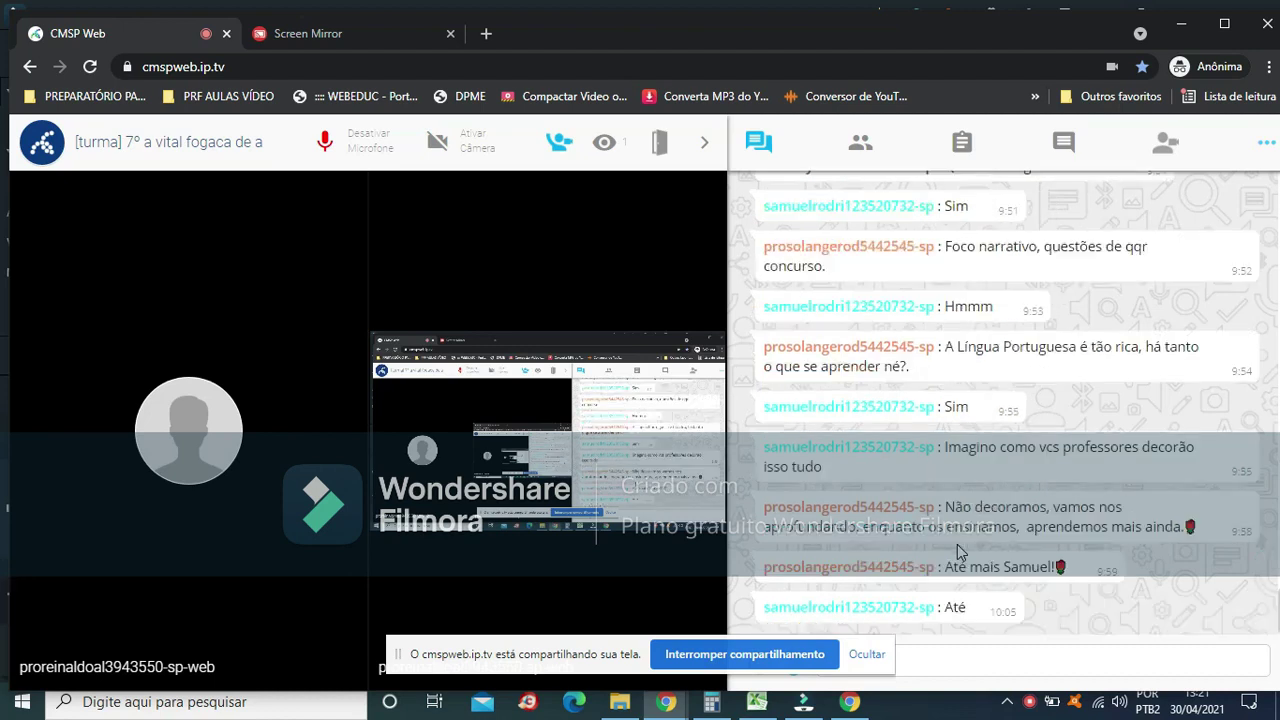